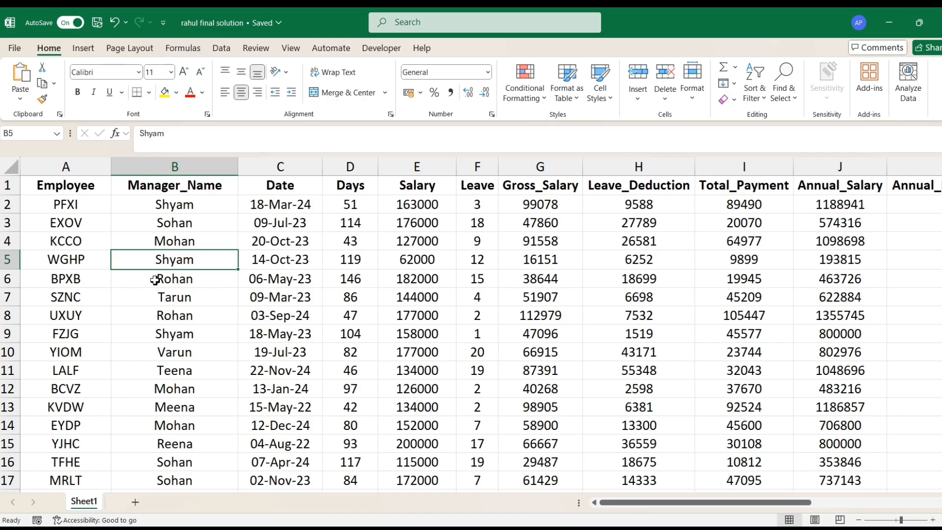
- Review the payroll sheet's columns from Employee to Annual_Salary, including the formulas behind Total_Payment and Annual_Salary in row 2
key(Right)
key(Right)
key(Right)
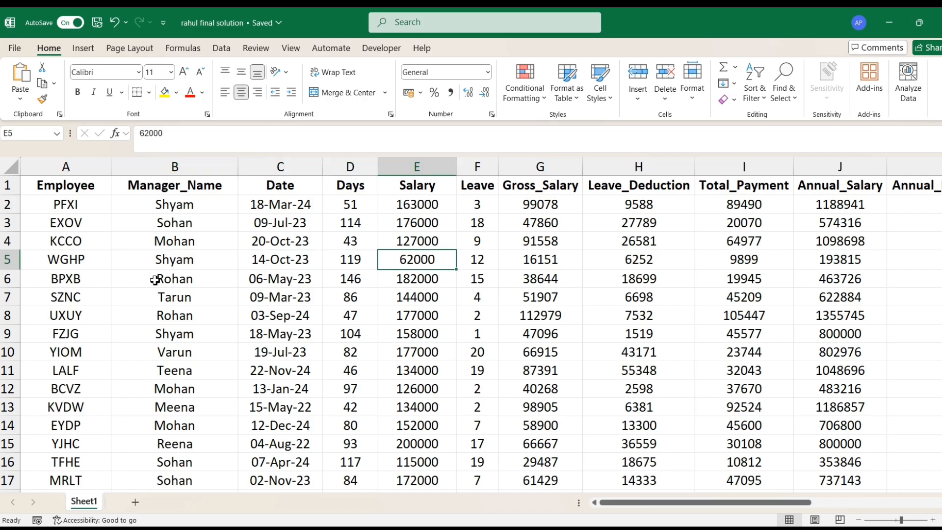
key(Left)
key(Left)
key(Left)
key(Left)
key(Up)
key(Up)
key(Up)
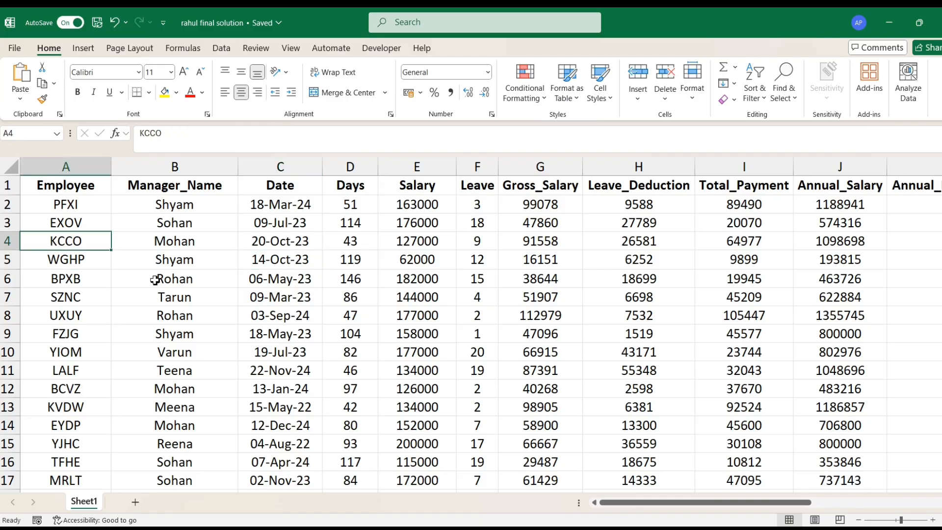
key(Right)
key(Right)
key(Right)
key(Right)
key(Right)
key(Right)
key(Right)
key(Right)
key(Right)
key(Right)
key(Right)
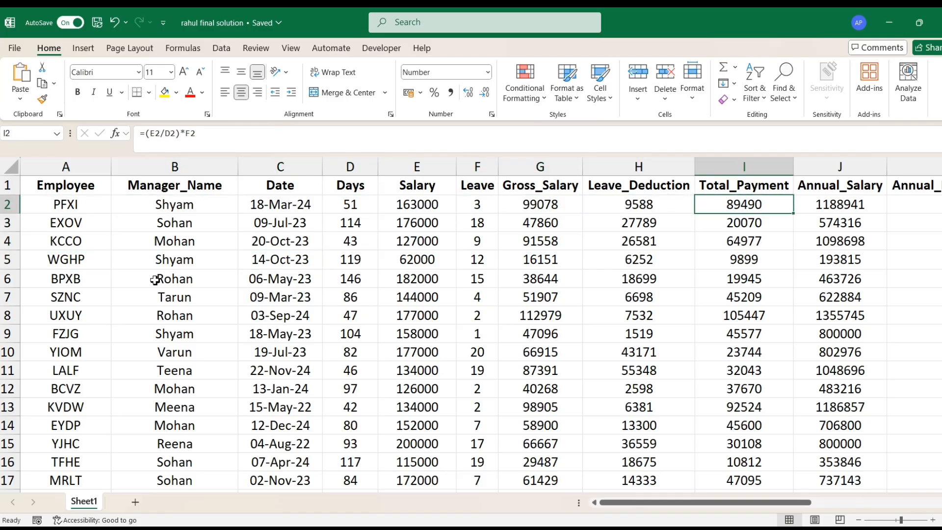
key(Left)
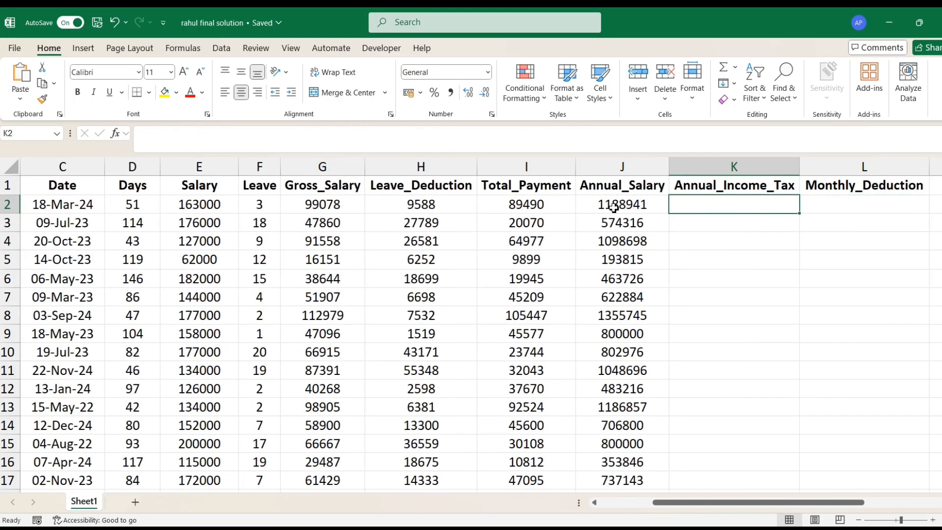
click(636, 203)
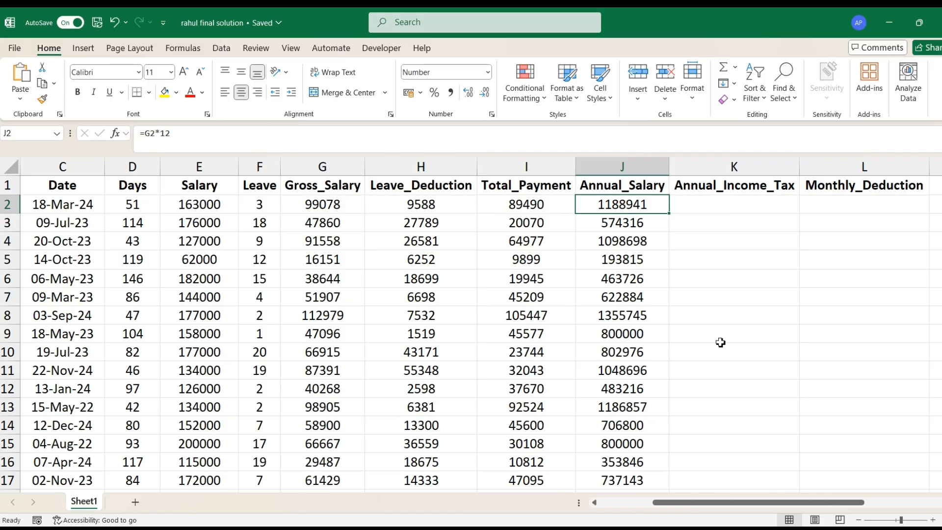
- Examine the income tax slab table in N2:O5 and the slab tax calculations beside it in P3 and P4
drag(709, 502, 788, 502)
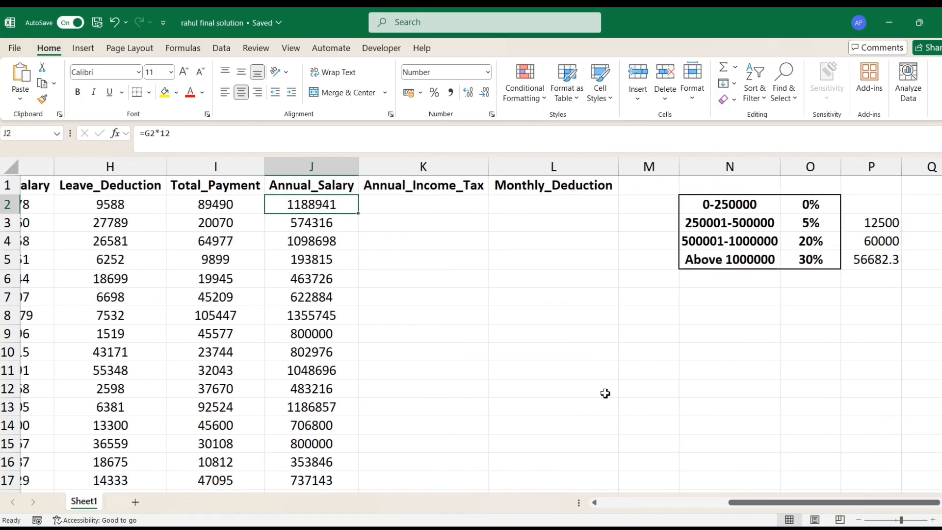
drag(725, 207, 794, 259)
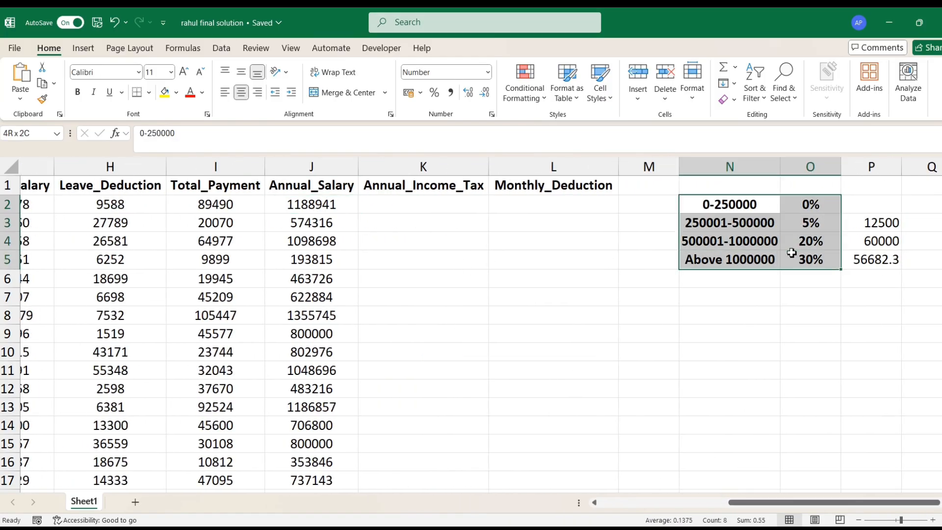
click(744, 211)
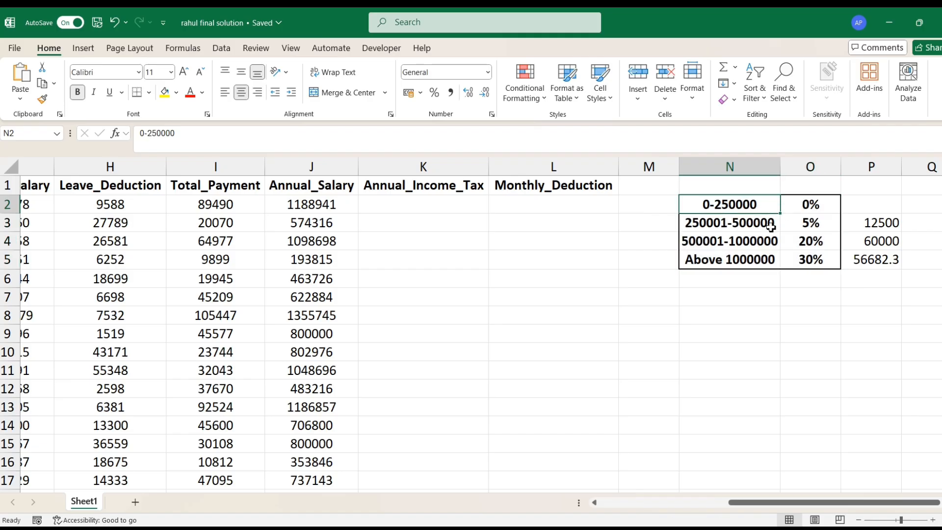
click(811, 222)
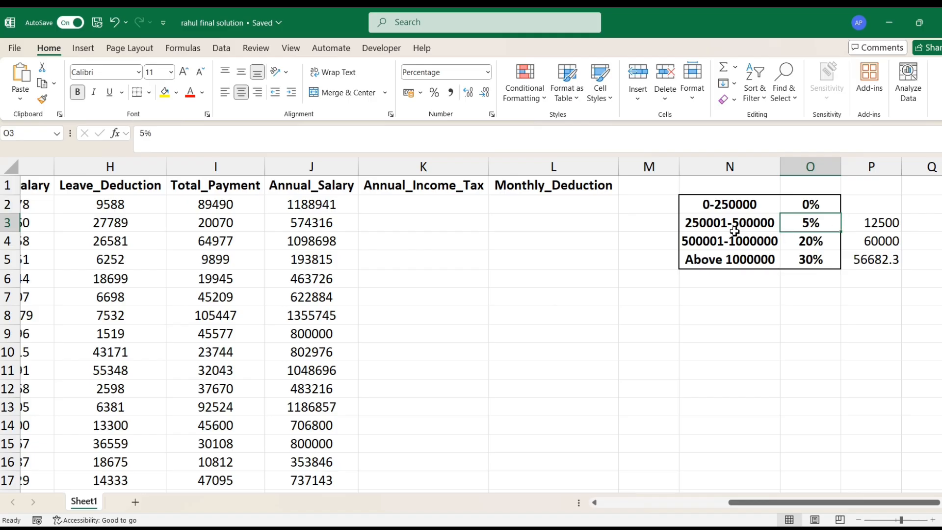
click(882, 229)
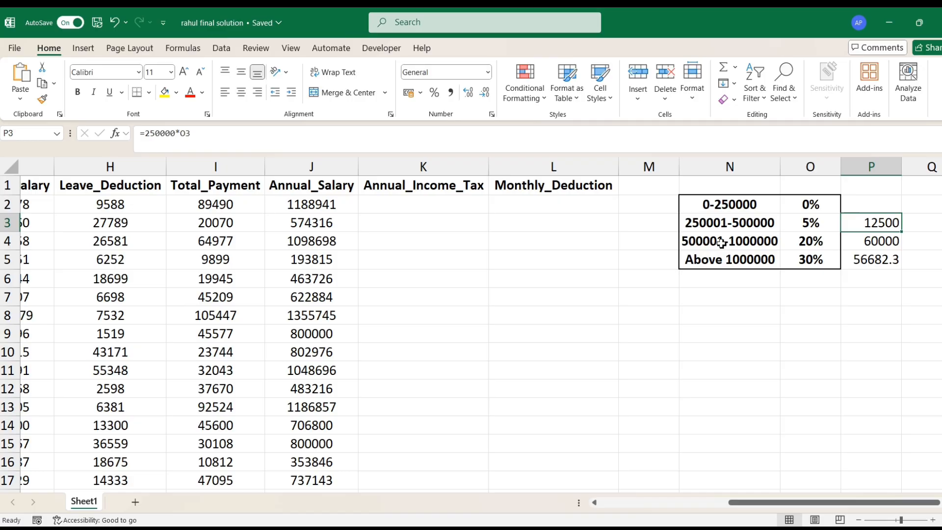
click(868, 244)
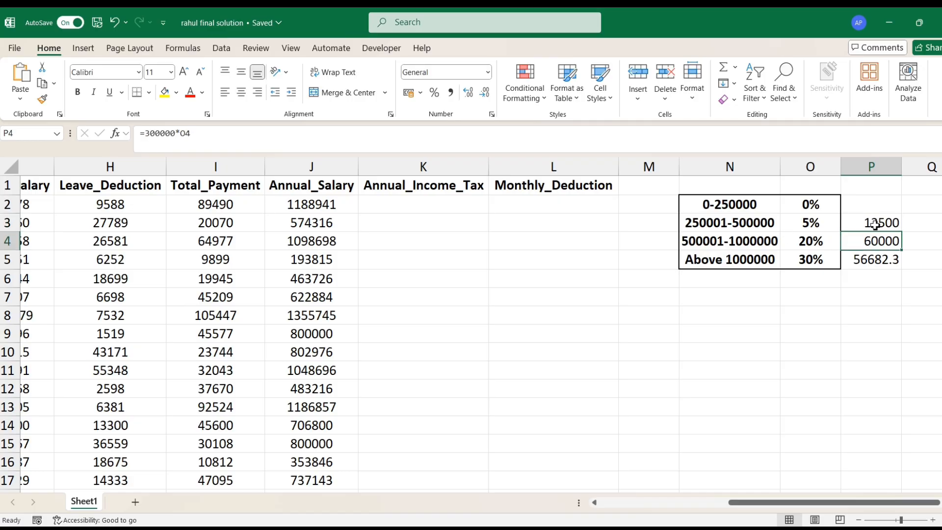
drag(874, 225, 876, 241)
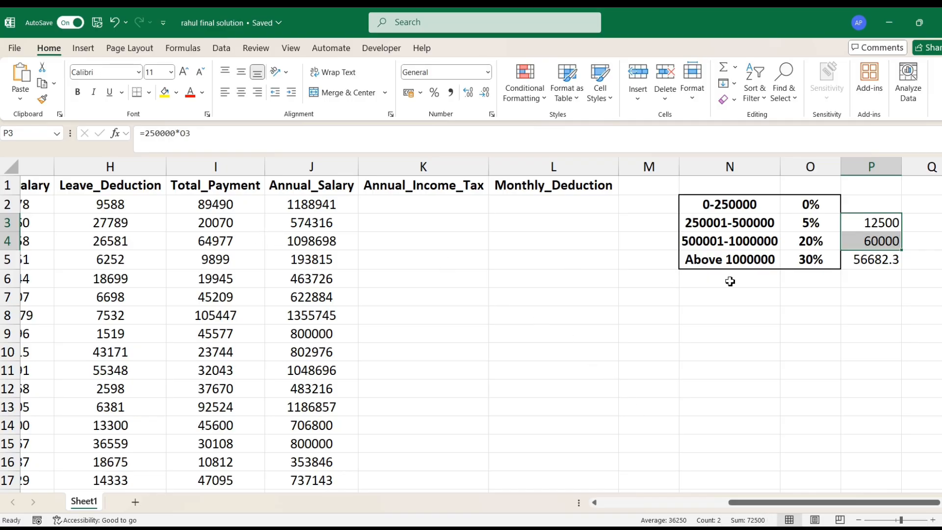
click(752, 262)
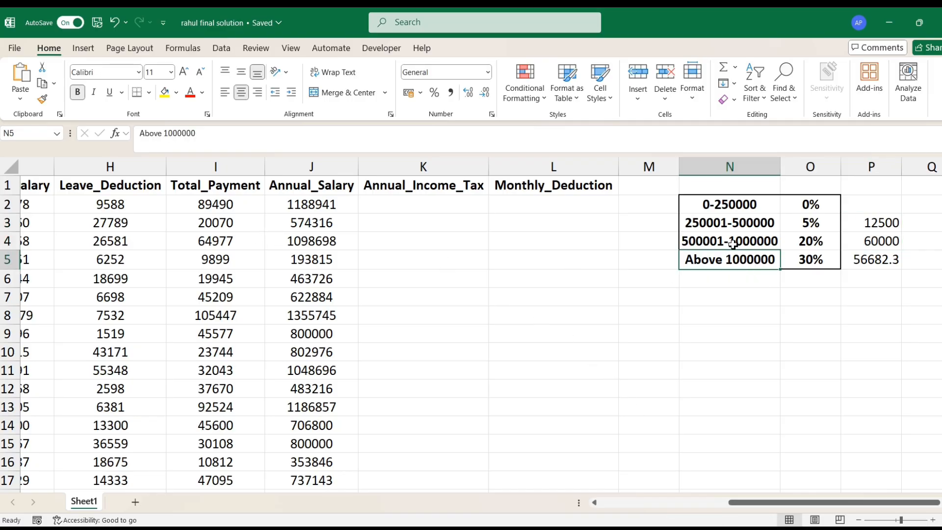
click(864, 225)
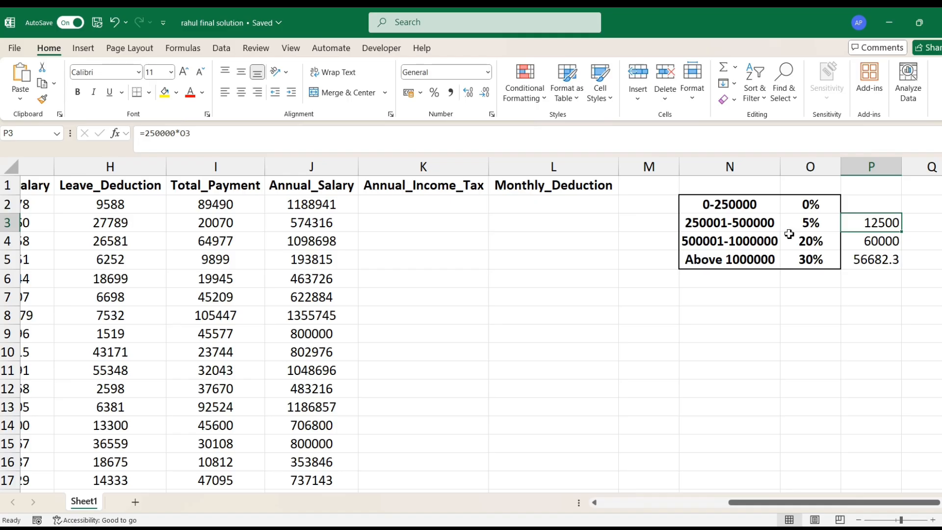
click(868, 245)
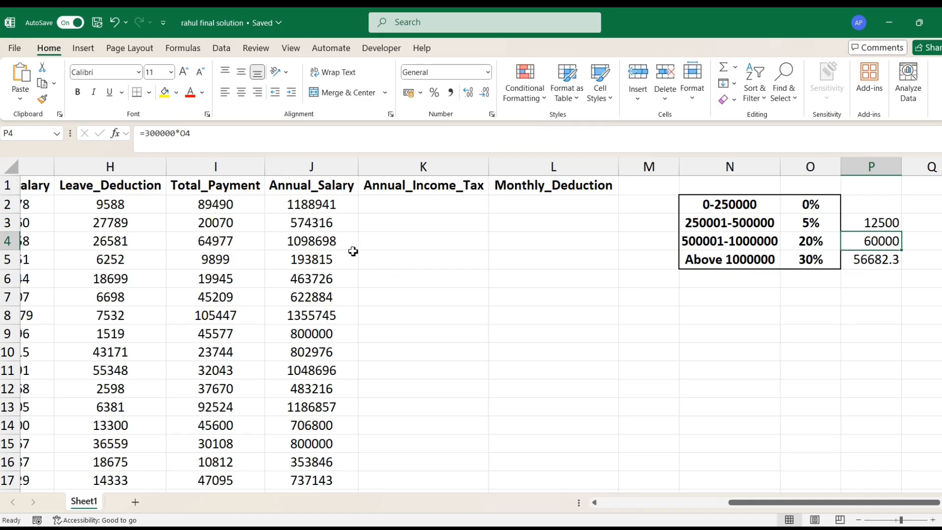
- Begin the Annual_Income_Tax formula in K2 with IF(J2<=250000,0, for the 0% slab
click(318, 205)
click(423, 208)
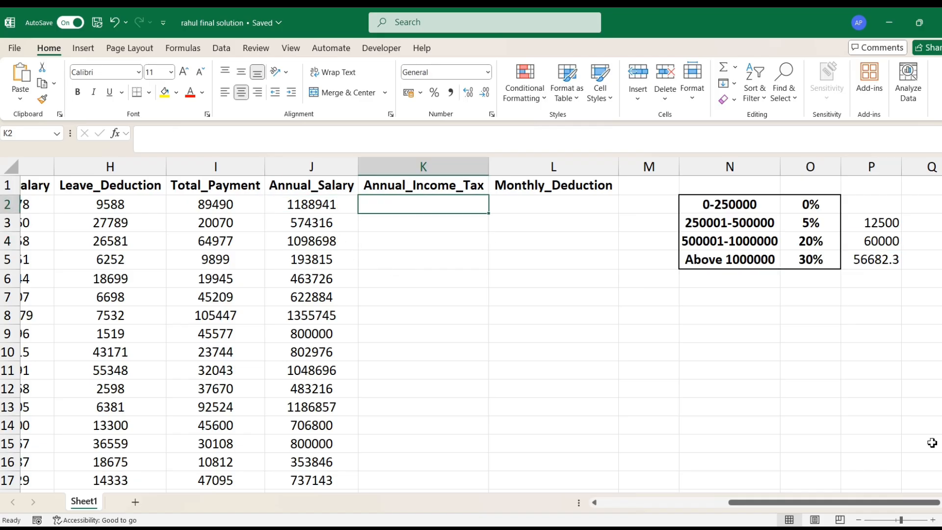
text(=IF()
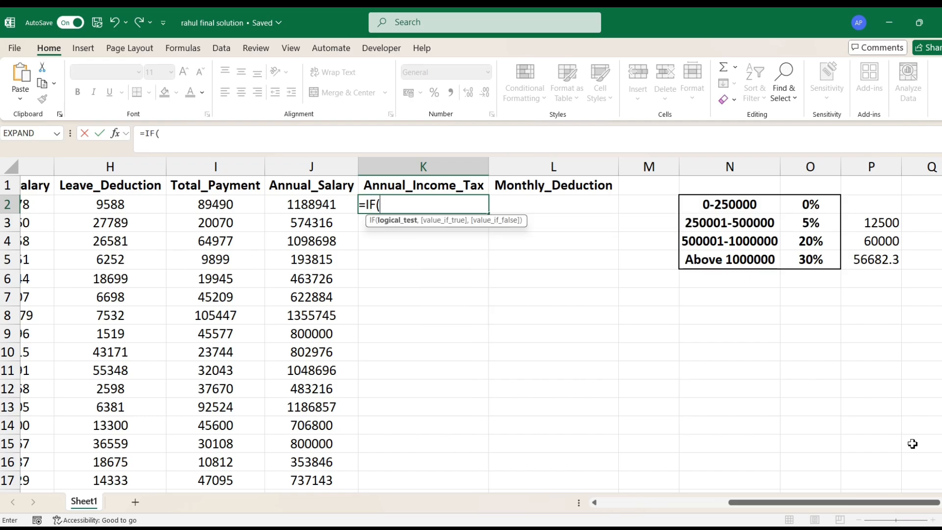
click(312, 208)
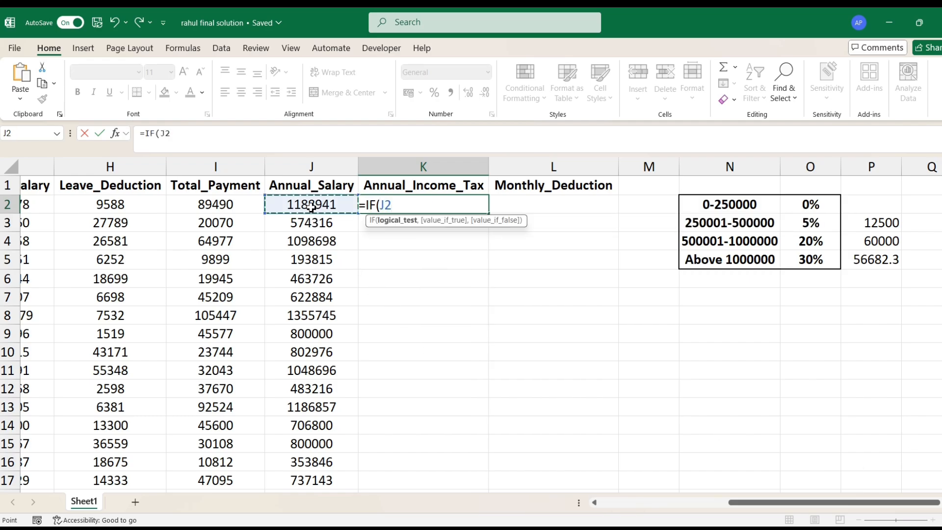
text(<=)
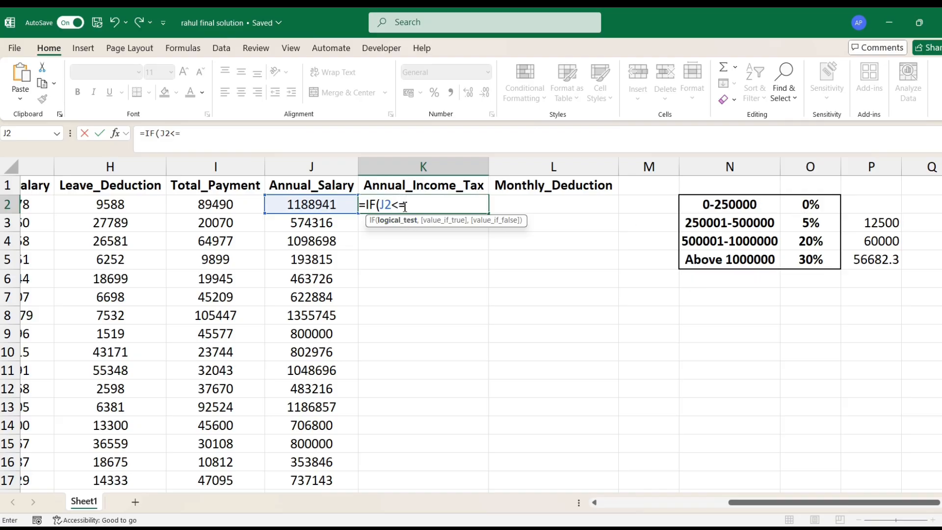
text(250000,)
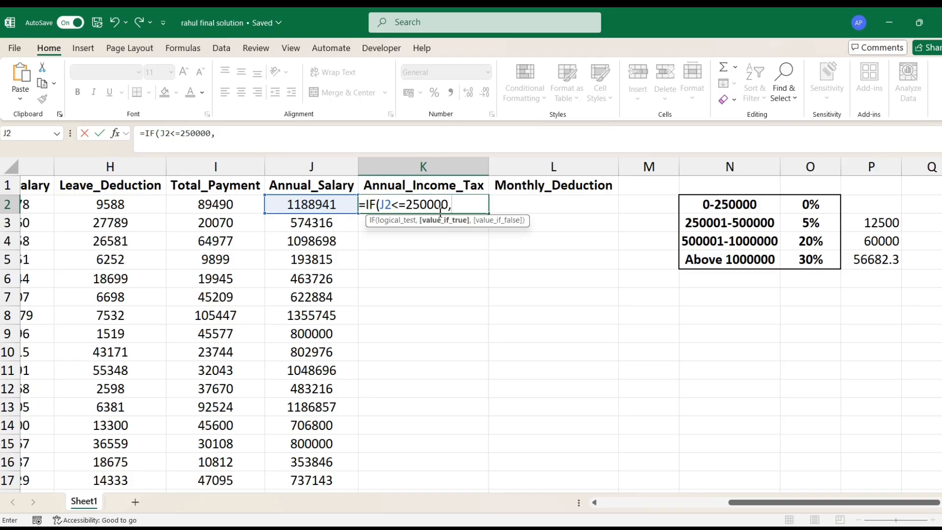
text(0,IF(AND()
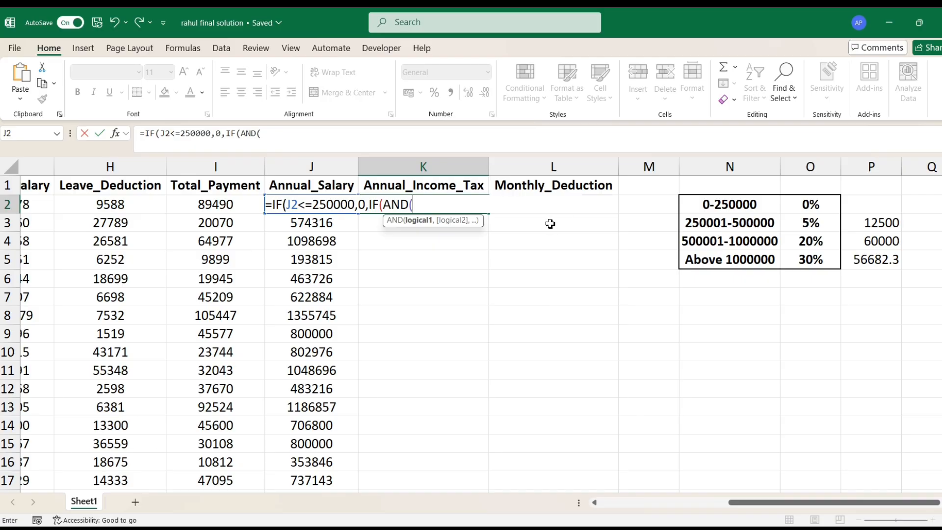
- Add a nested IF to the K2 formula with the condition AND(J2>250000,J2<=500000) for the second slab
click(293, 230)
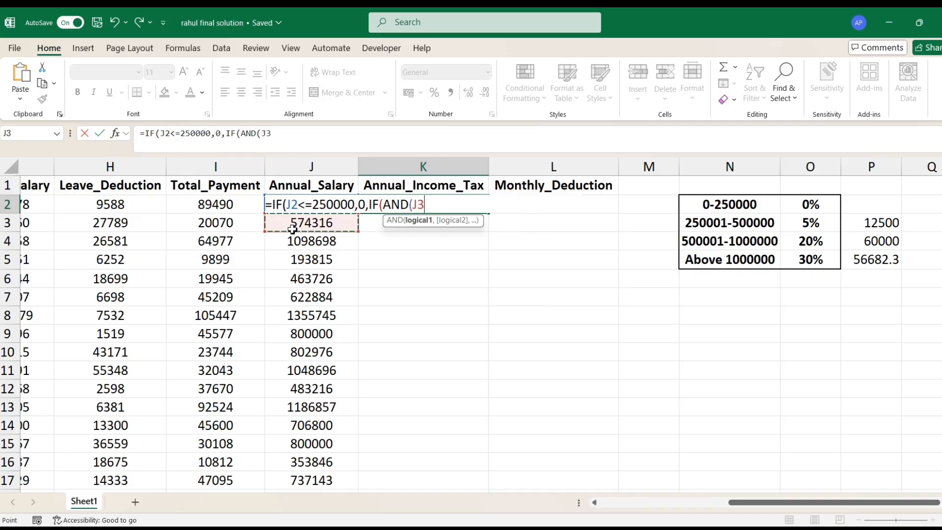
key(Up)
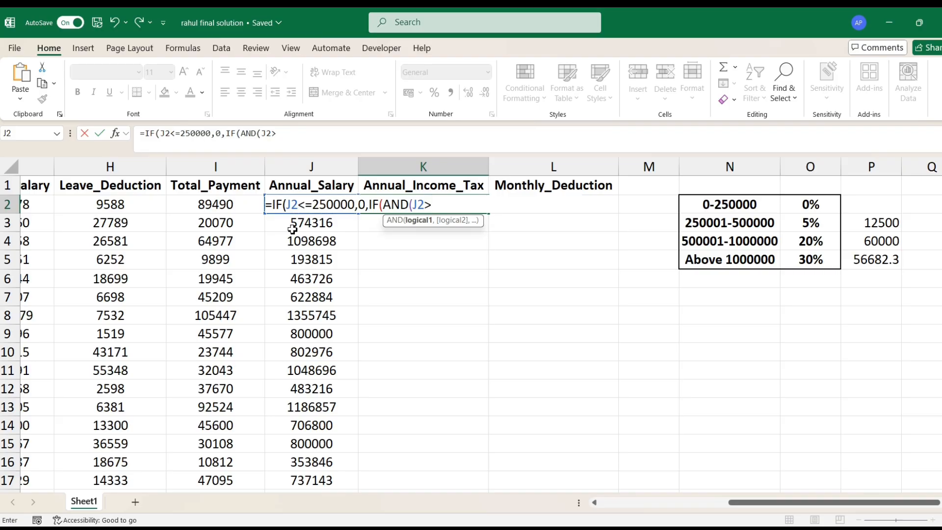
text(>25)
text(0000)
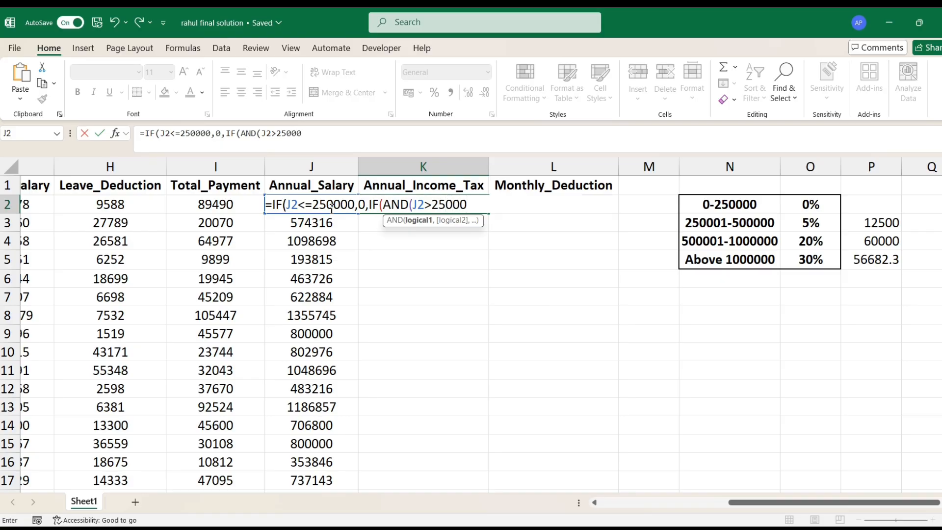
text(,)
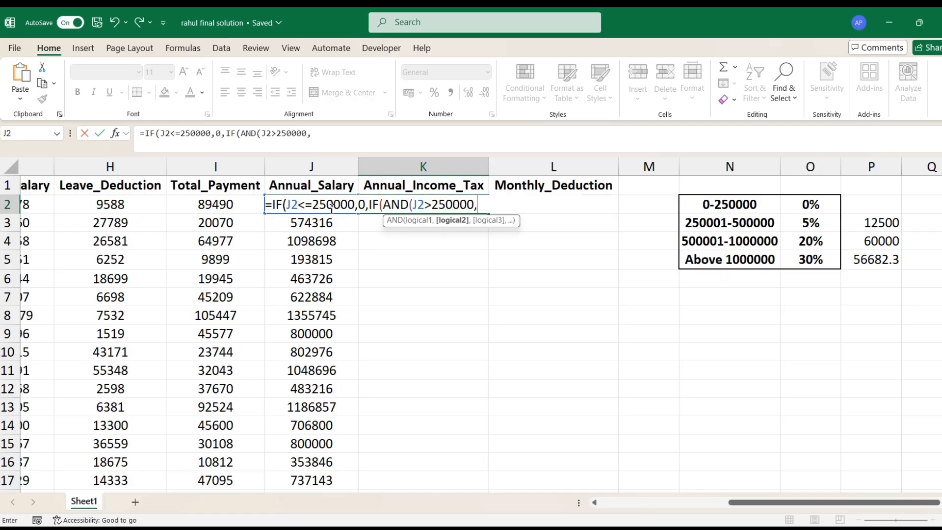
text(J2<=)
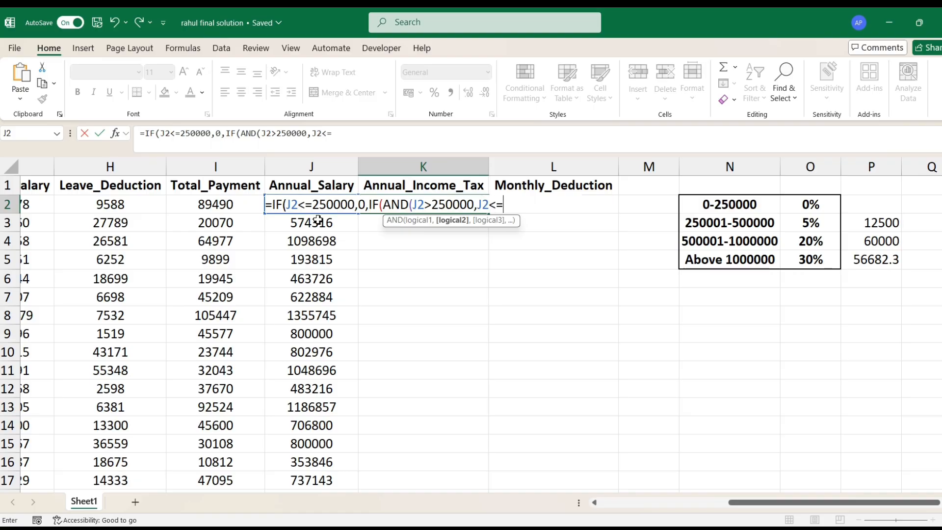
text(500000)
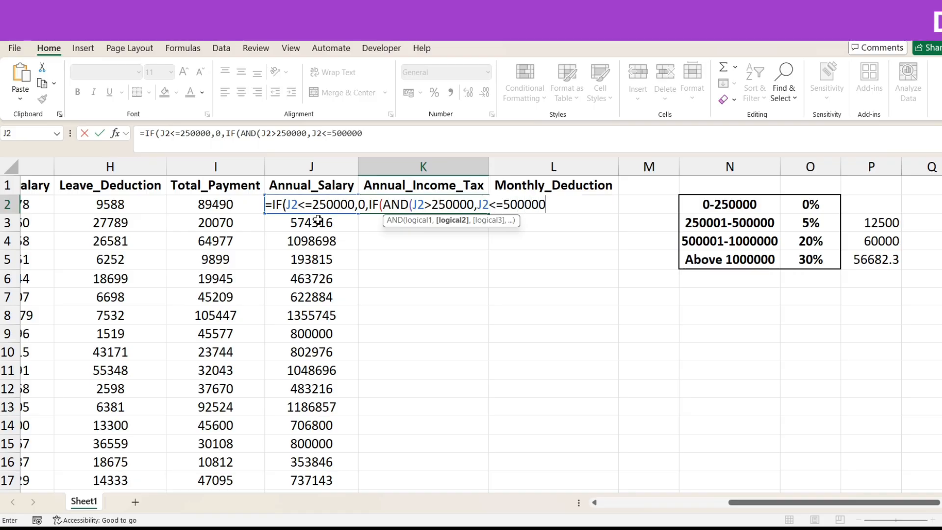
text(),)
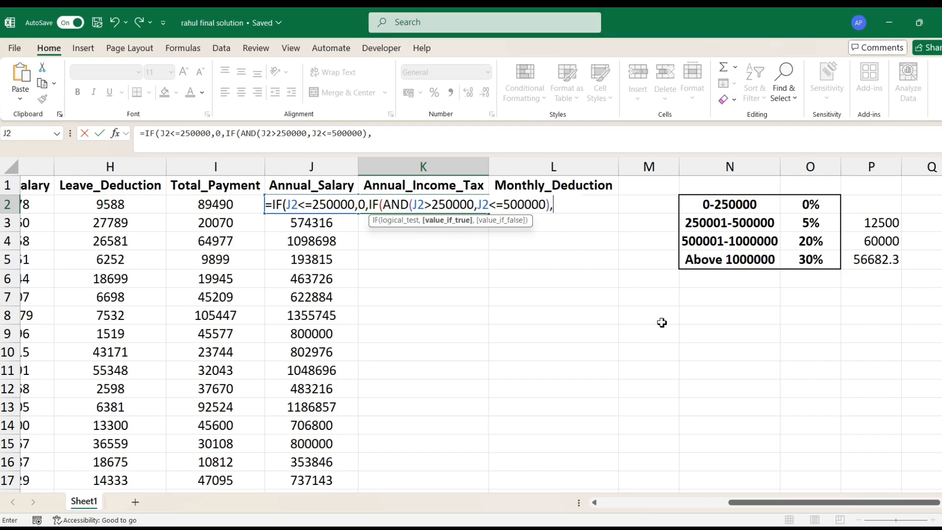
text((25000)
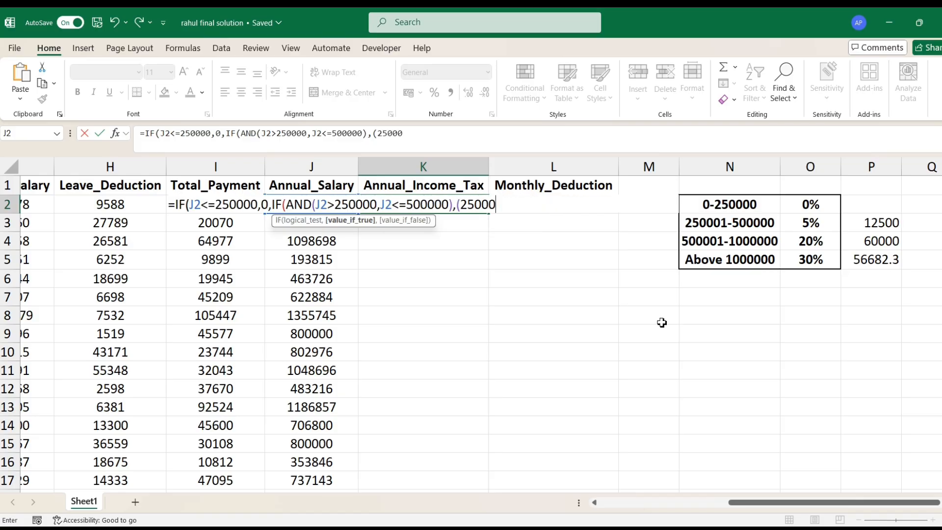
key(BackSpace)
key(BackSpace)
key(BackSpace)
key(BackSpace)
key(BackSpace)
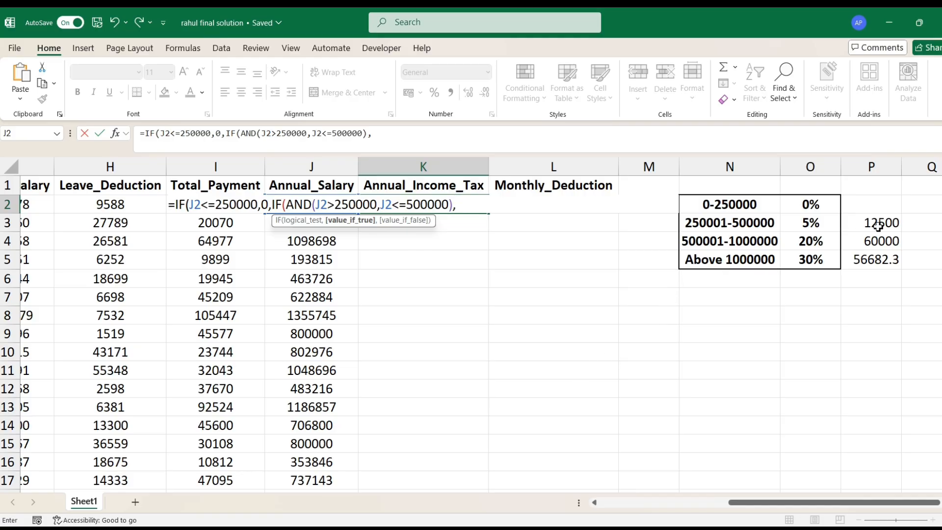
key(BackSpace)
text((J2-250000)
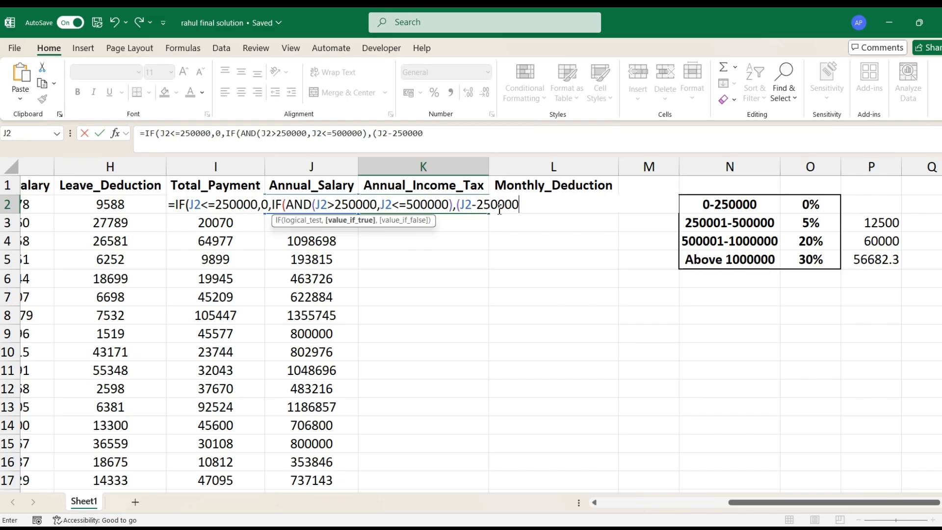
text()*5%,)
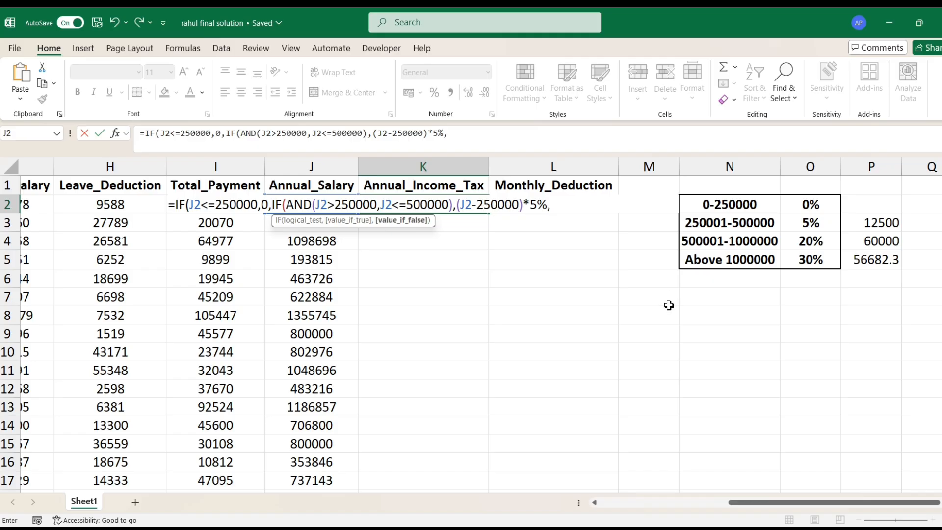
text(IF(AND()
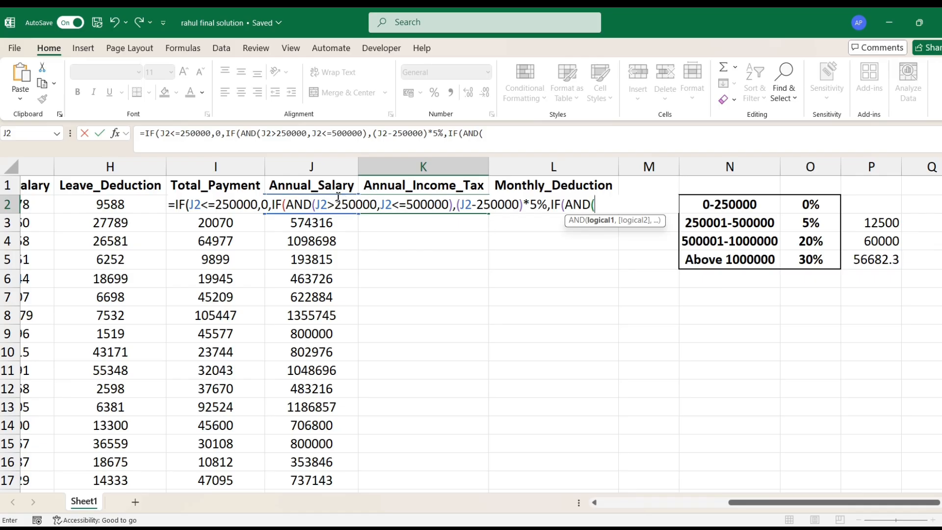
- Add a third nested IF to the K2 formula with the condition AND(J2>500000,J2<=1000000) for the 20% slab
click(310, 227)
key(Up)
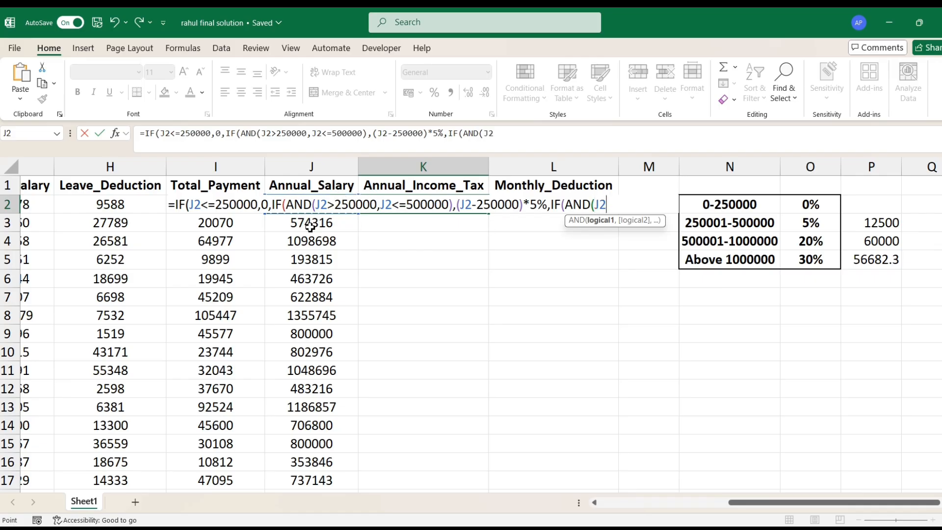
text(>50000)
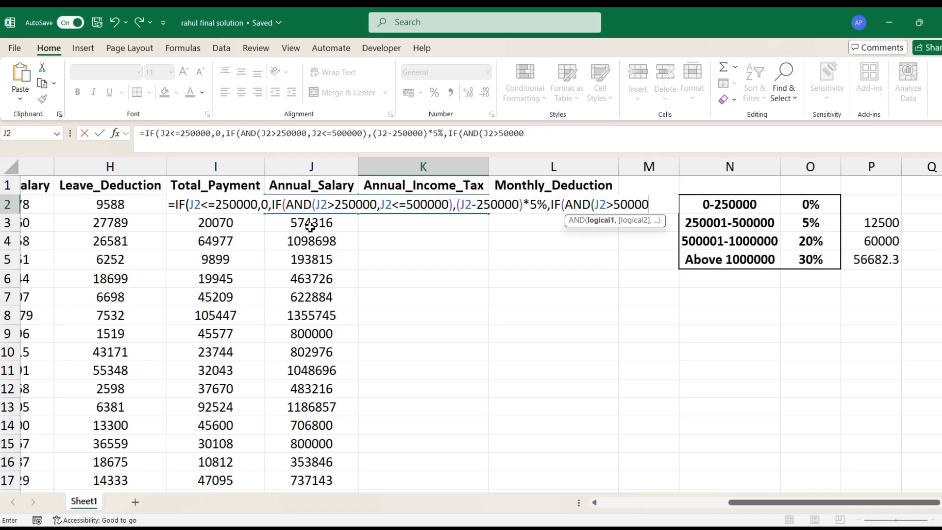
text(0,J)
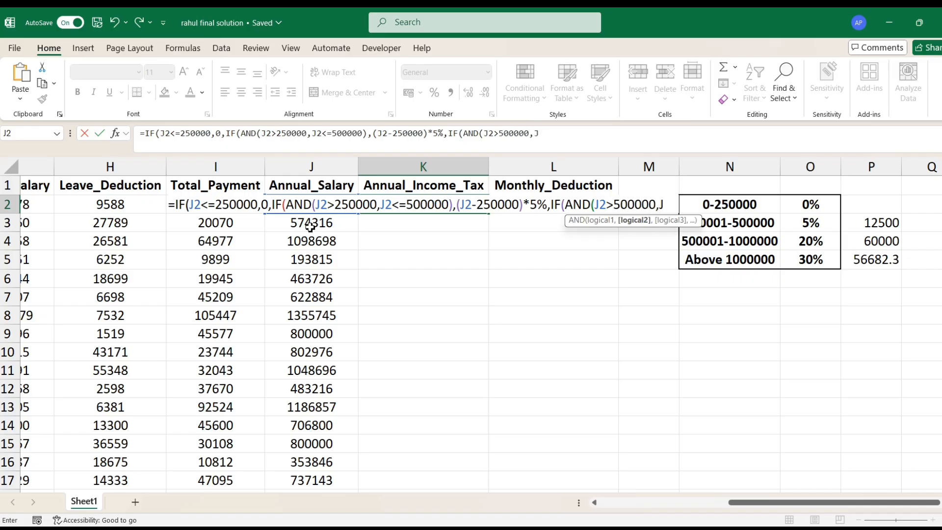
text(2<=)
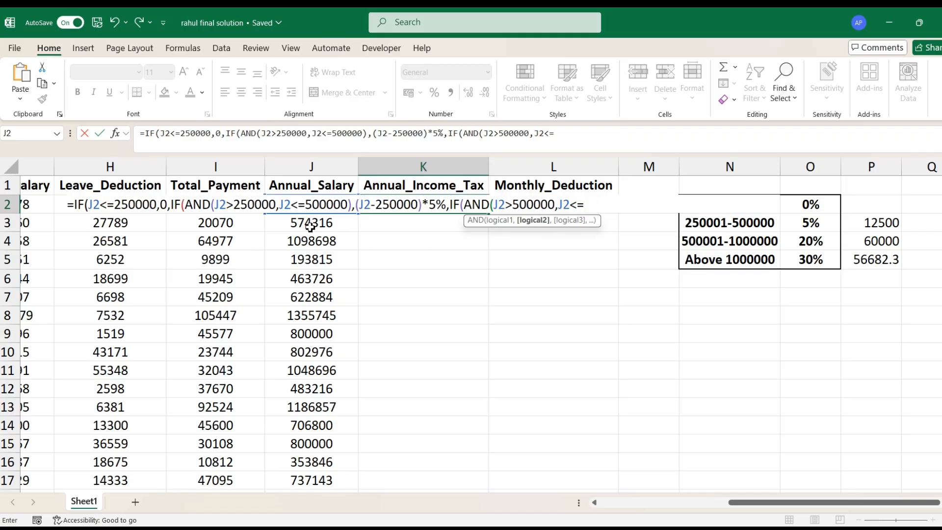
text(10000)
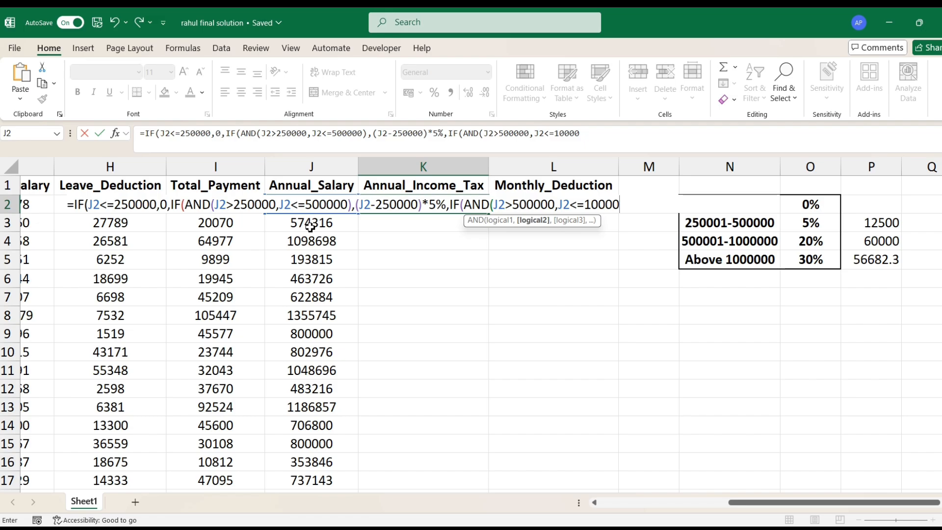
text(00),()
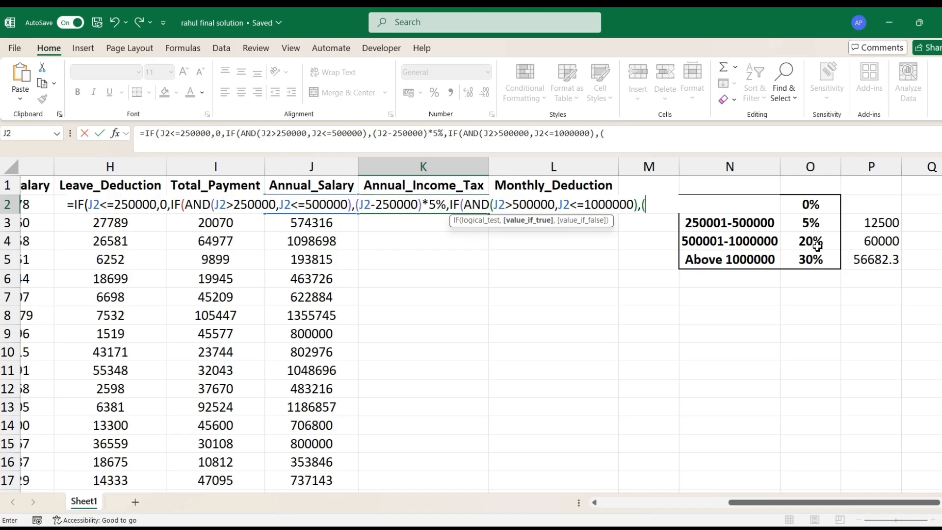
- Enter (250000*5%)+(J2-500000)*20% as the true value of the third IF in the K2 formula
text(J2)
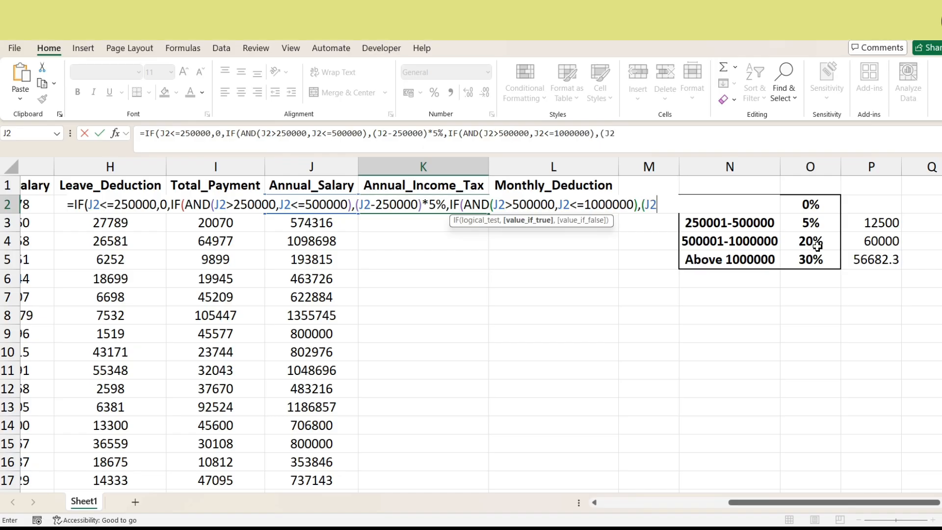
key(BackSpace)
key(BackSpace)
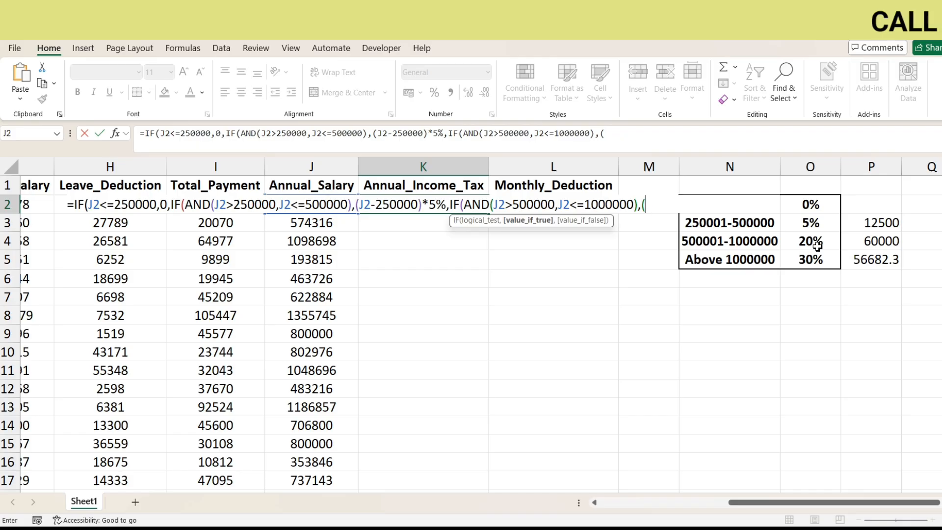
text(2500000)
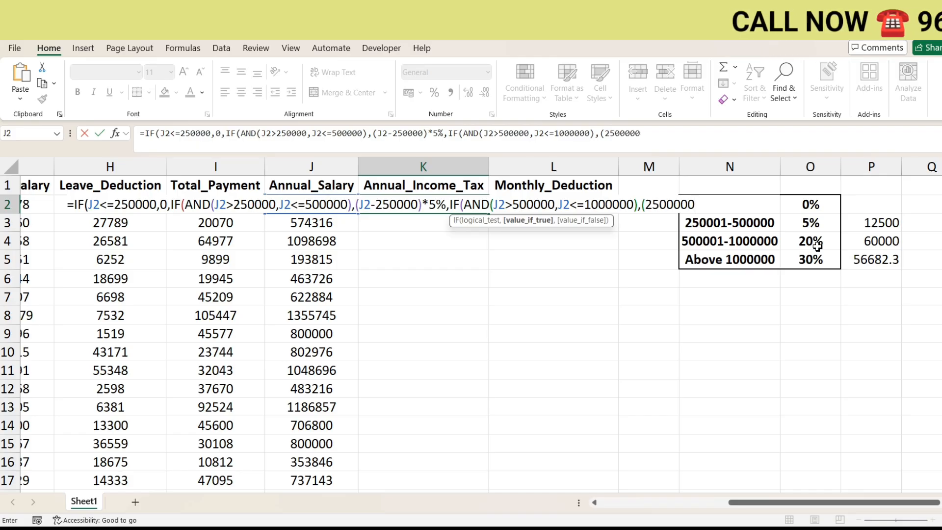
key(BackSpace)
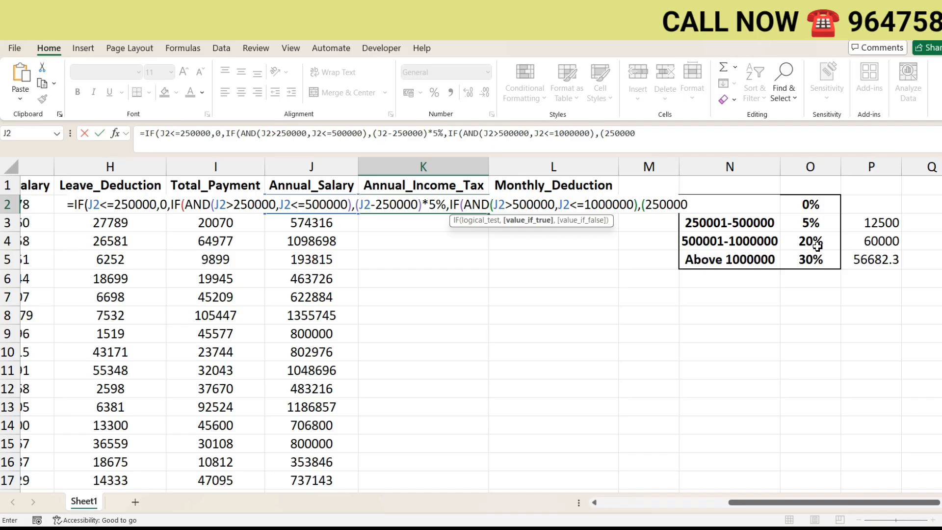
text(*5%)
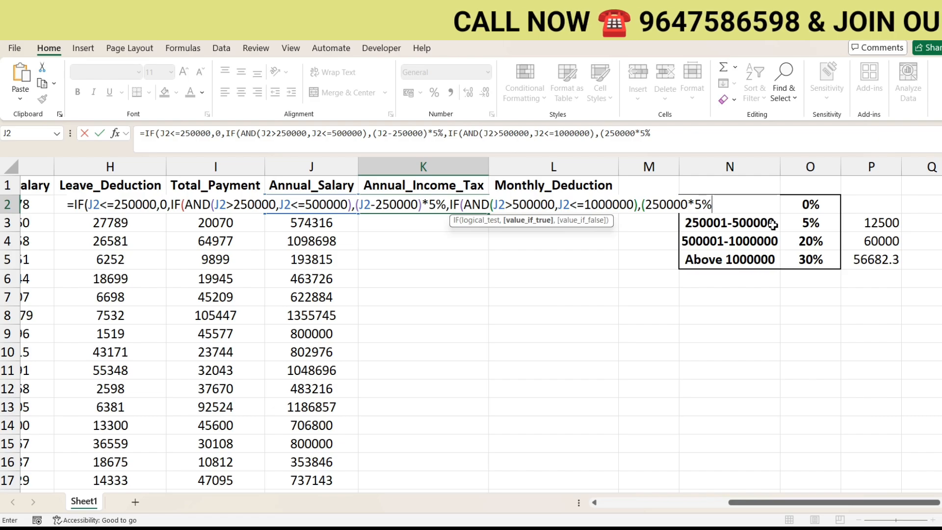
text()+()
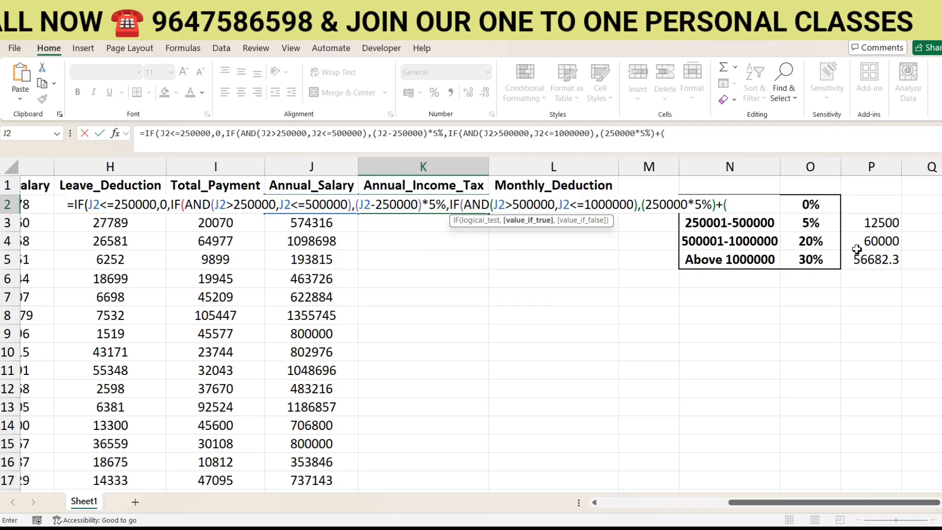
text(J2-)
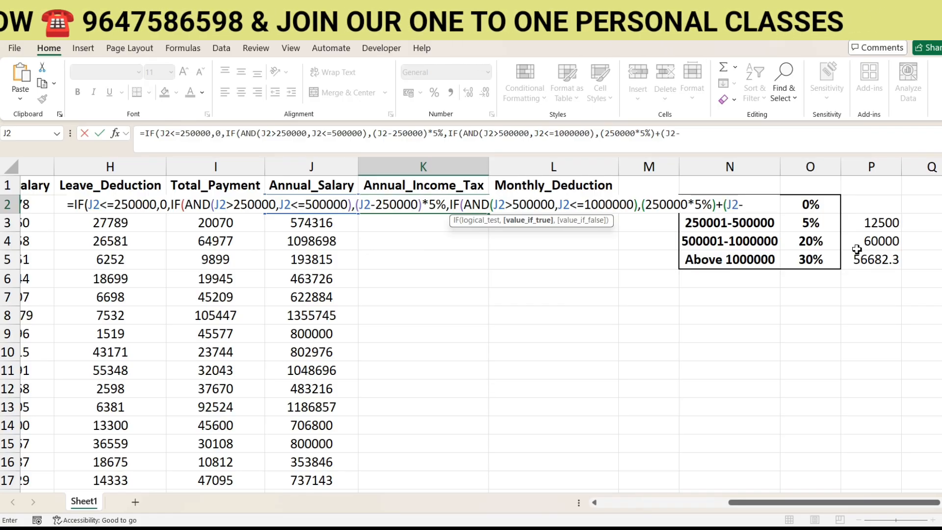
text(500000)
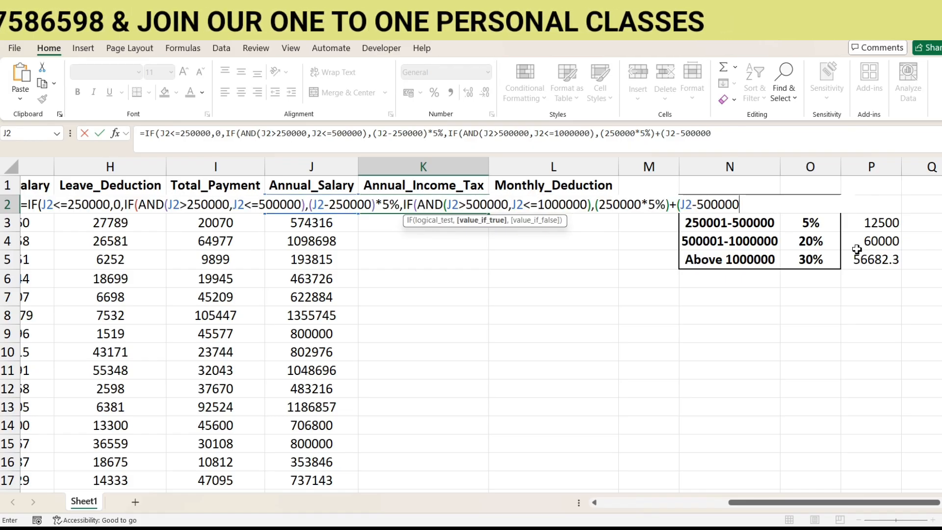
text()*20)
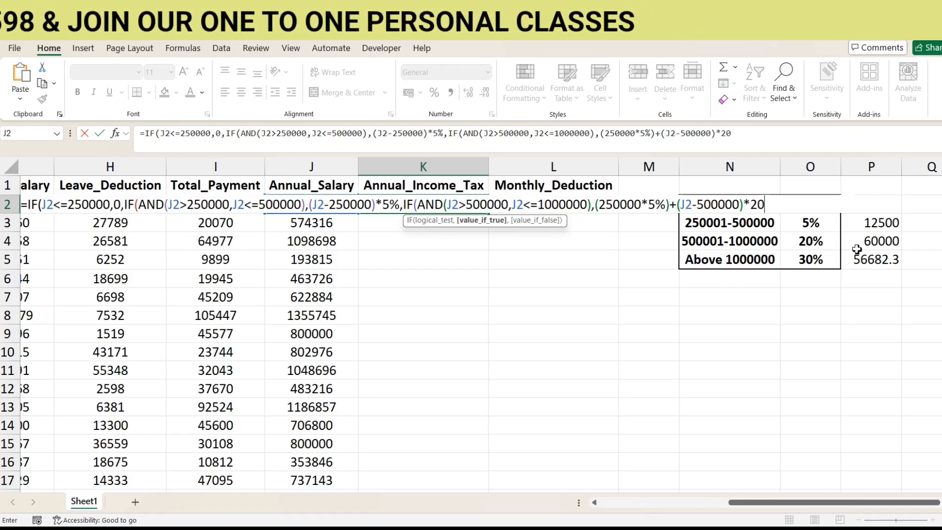
text(%,)
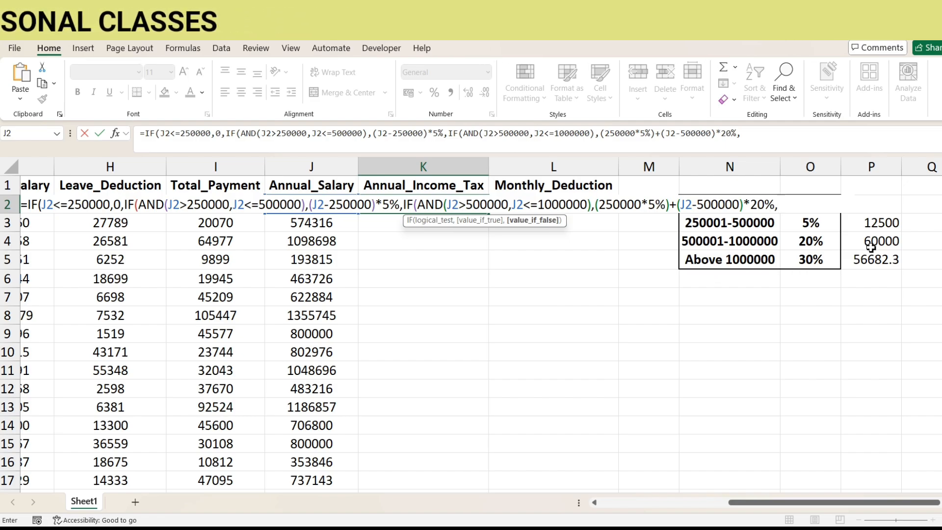
- Begin the last IF's false value for salaries above 1000000 with the lower-slab taxes (250000*5%)+(500000*20%)+
text((250000)
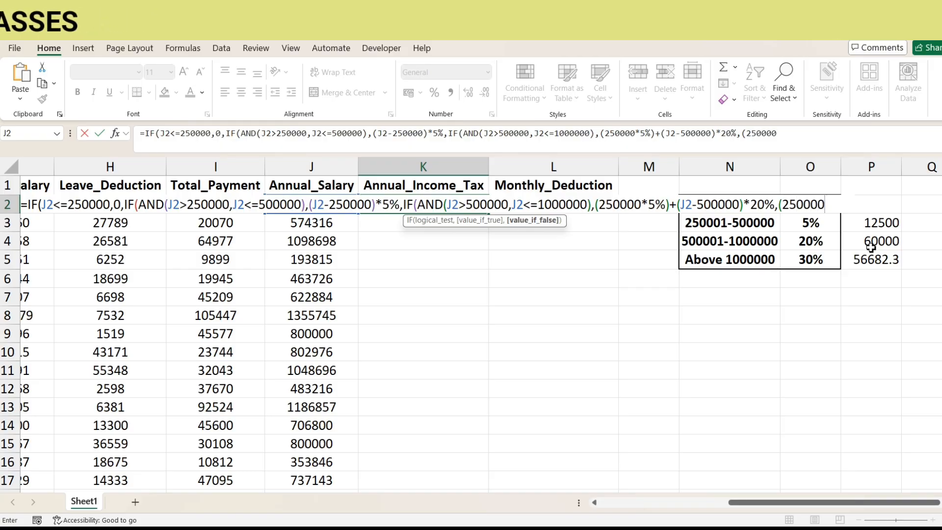
text(*5)
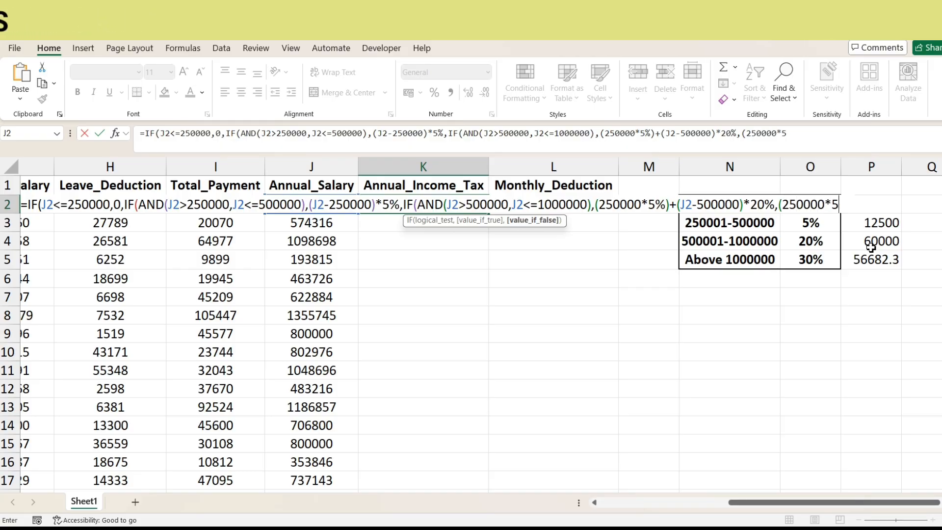
text(%)+)
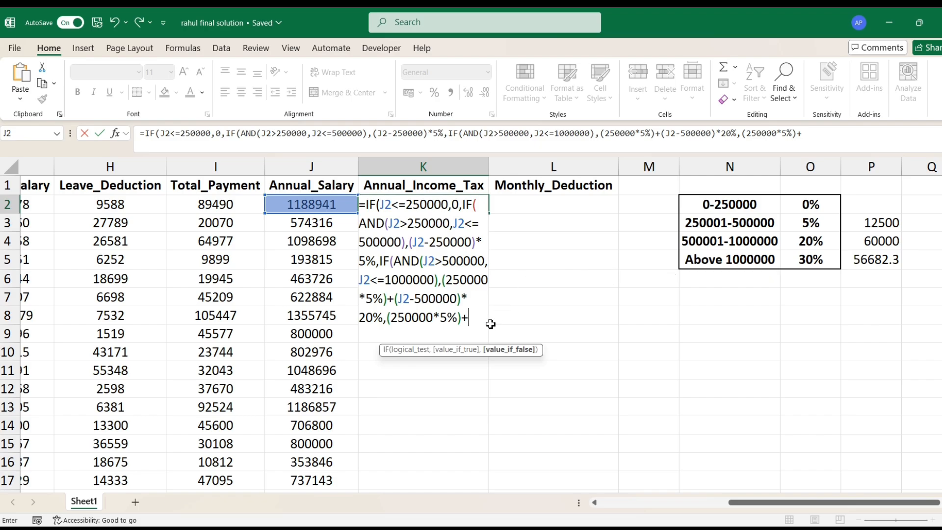
text((500000)
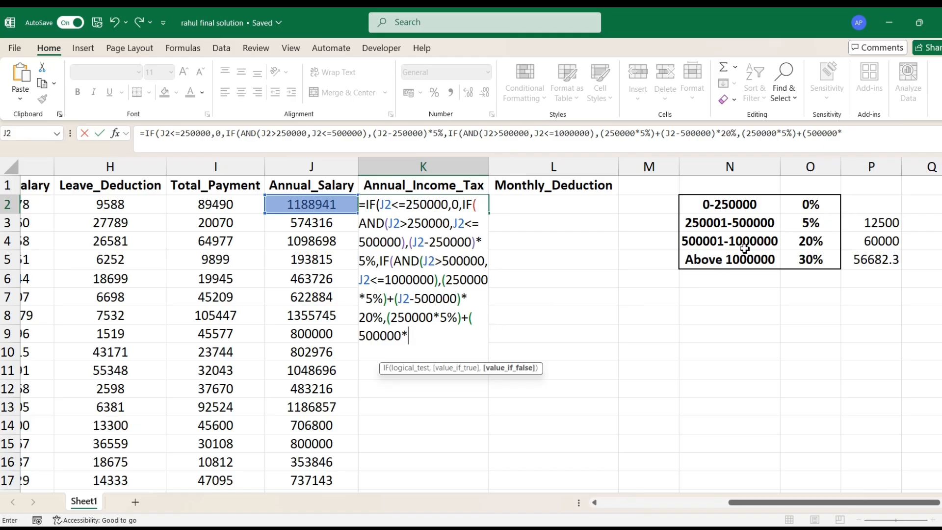
text(*20%)+)
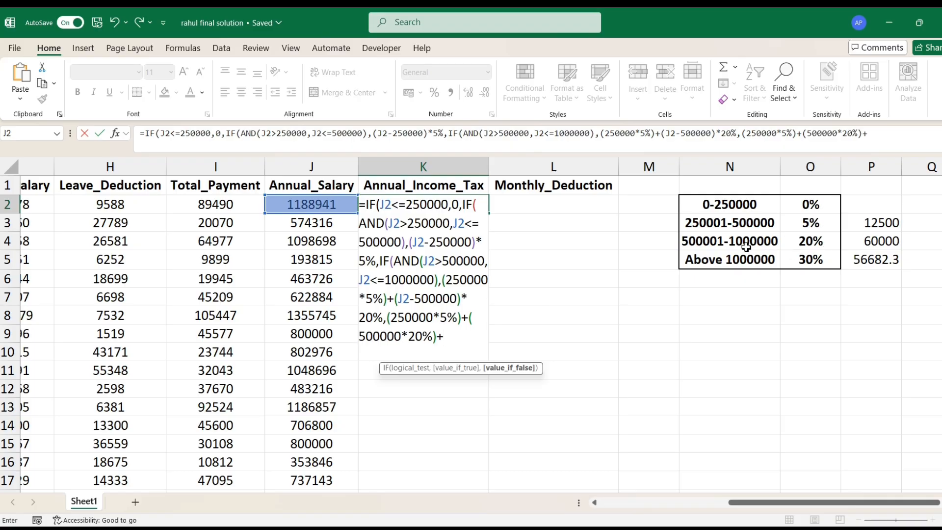
text((J2-1000000)*30)
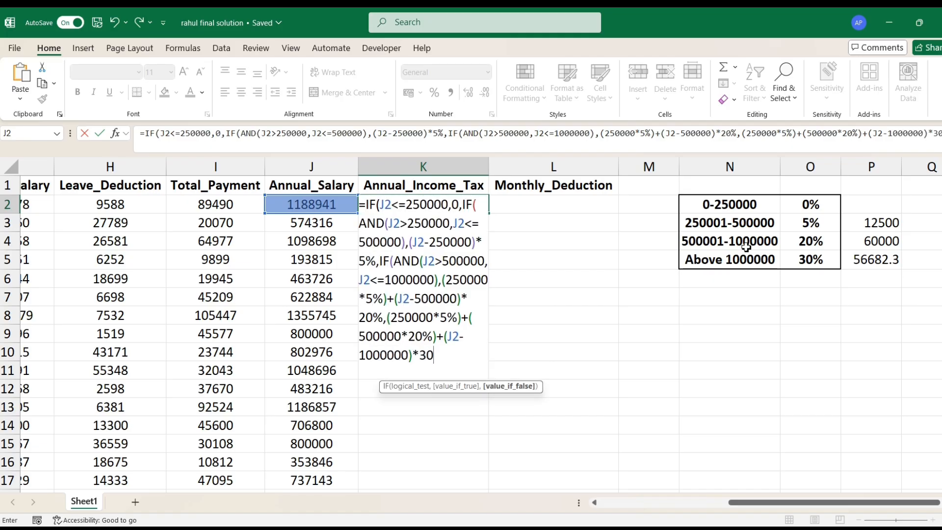
- Complete the K2 formula with (J2-1000000)*30% and the closing parentheses, and fill it down the Annual_Income_Tax column
text(%))))
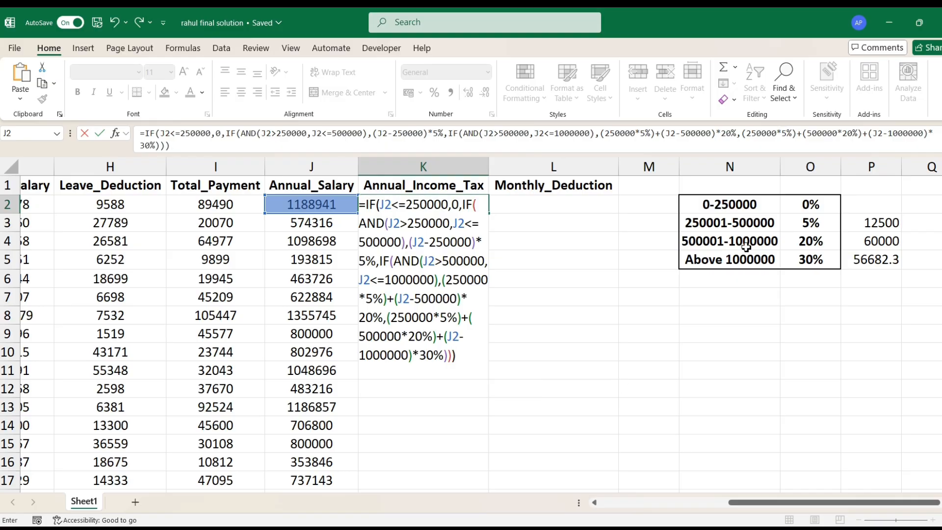
key(Return)
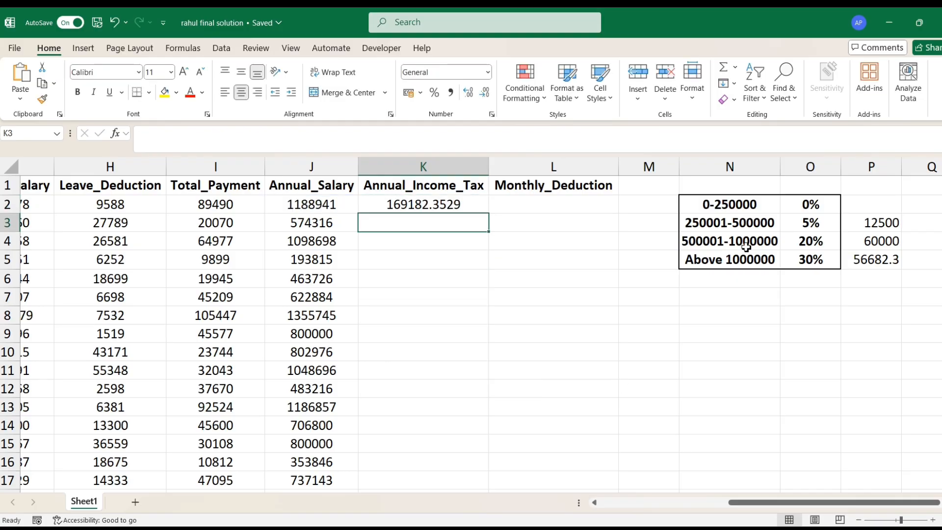
key(Up)
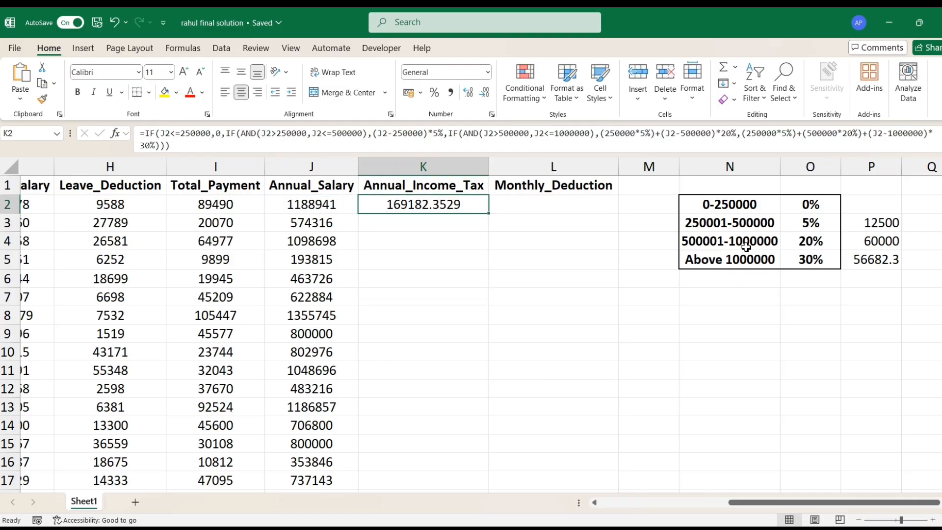
double_click(488, 216)
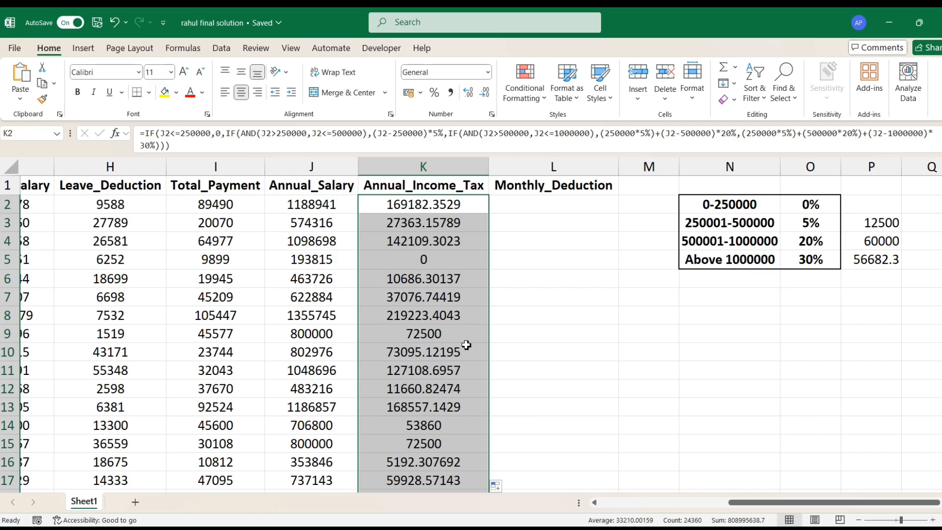
- Test the tax formula by setting the annual salary in J2 to 800000 and checking the tax in K2
click(322, 208)
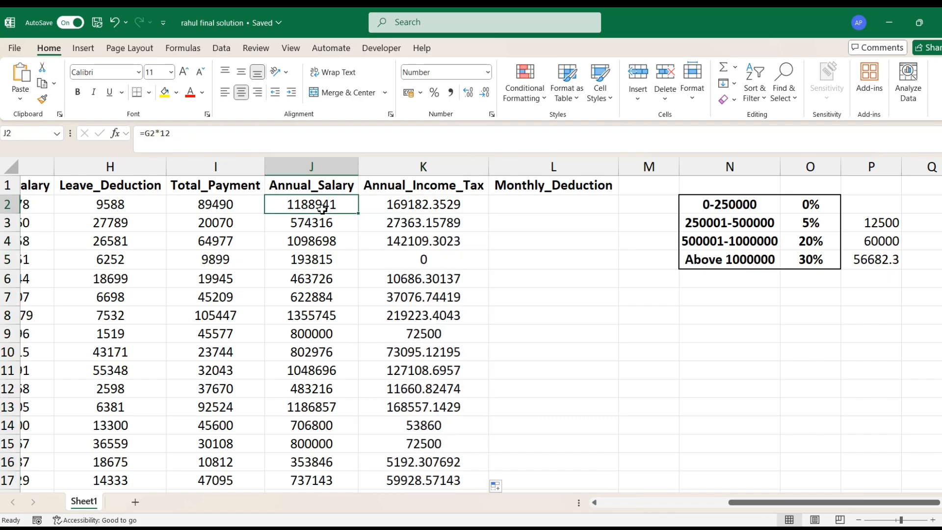
text(800000)
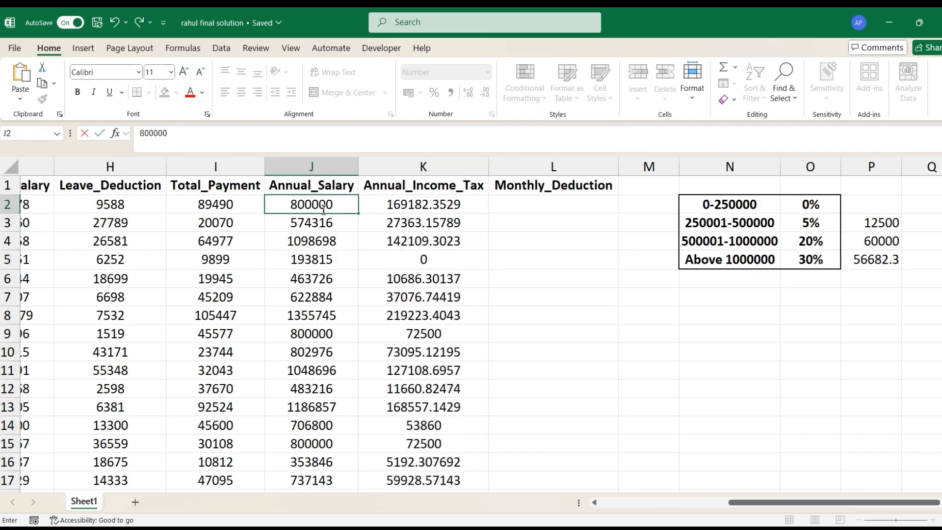
key(Return)
click(453, 209)
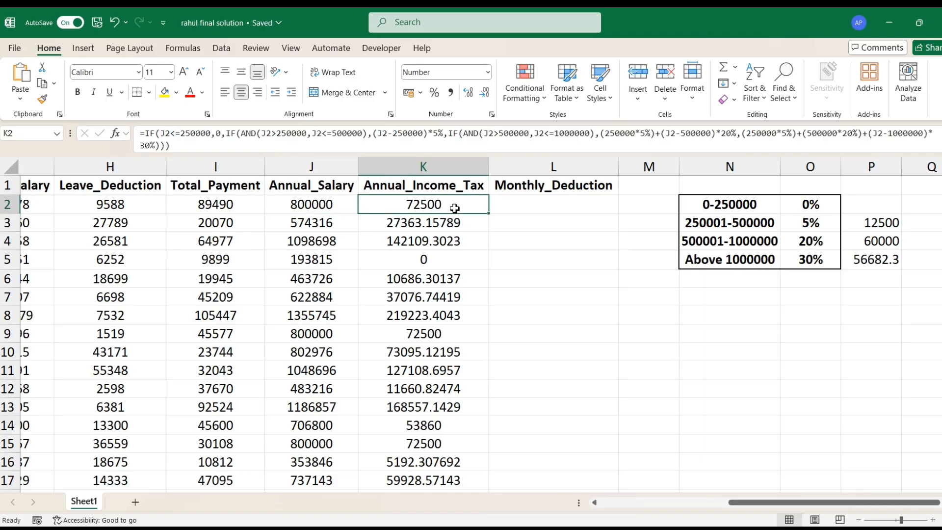
- Compare the K2 tax with the sum of the slab amounts in P3:P4, and undo the test salary in J2
click(878, 224)
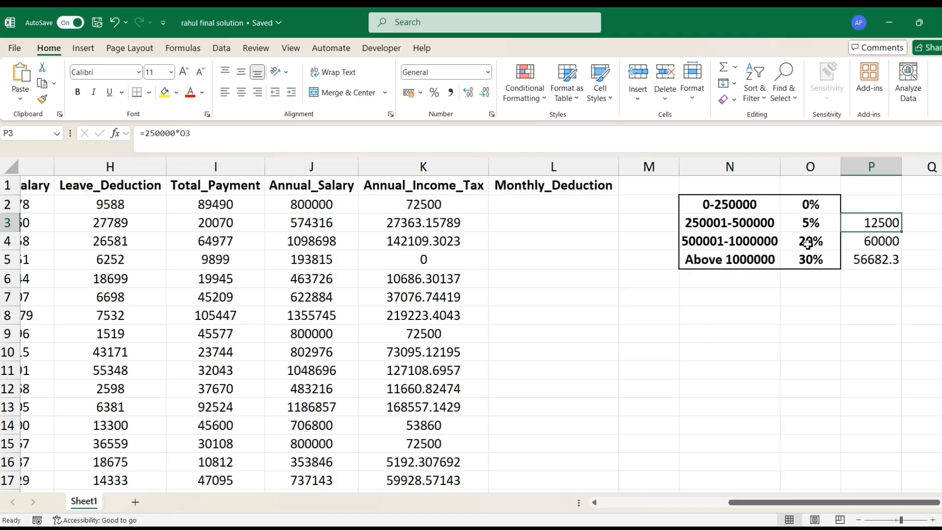
click(852, 239)
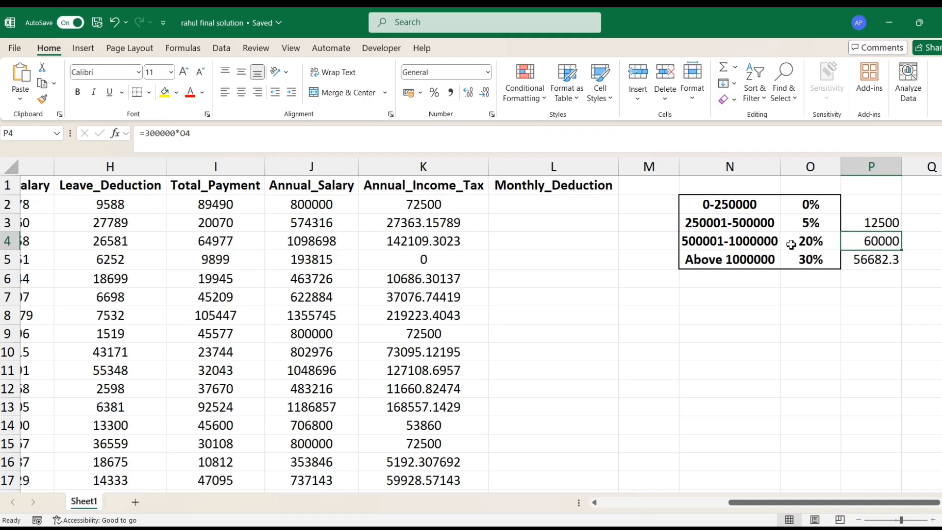
drag(880, 223, 875, 240)
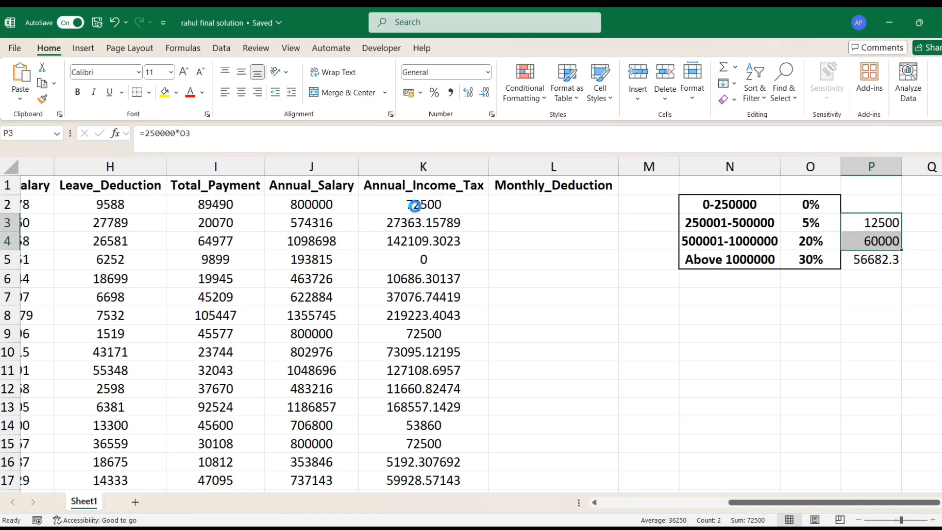
key(ctrl+z)
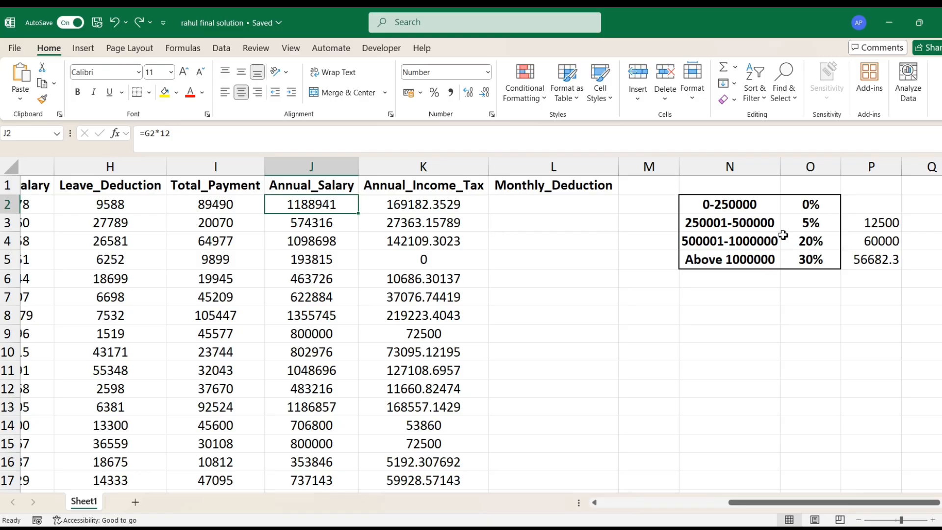
click(451, 210)
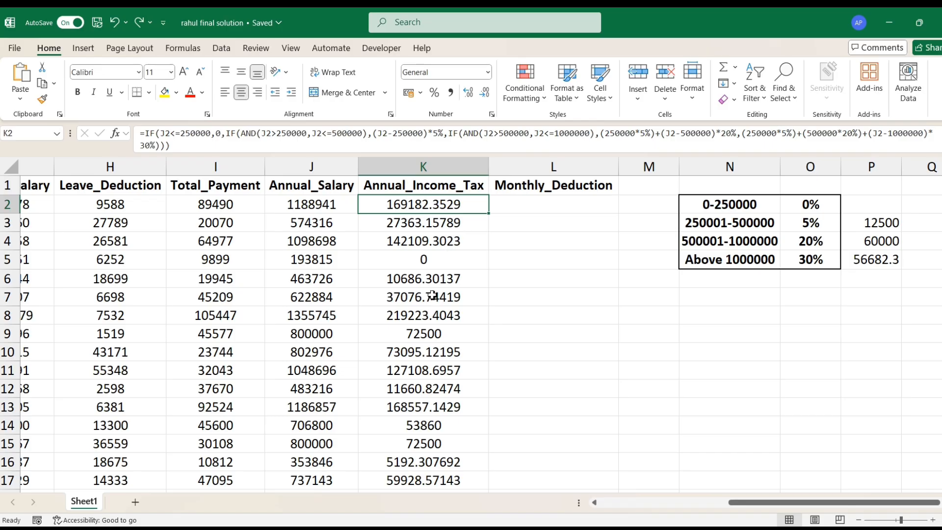
- Switch to Chrome and open the course store site lmech.courses.store in a new tab
drag(736, 504, 737, 504)
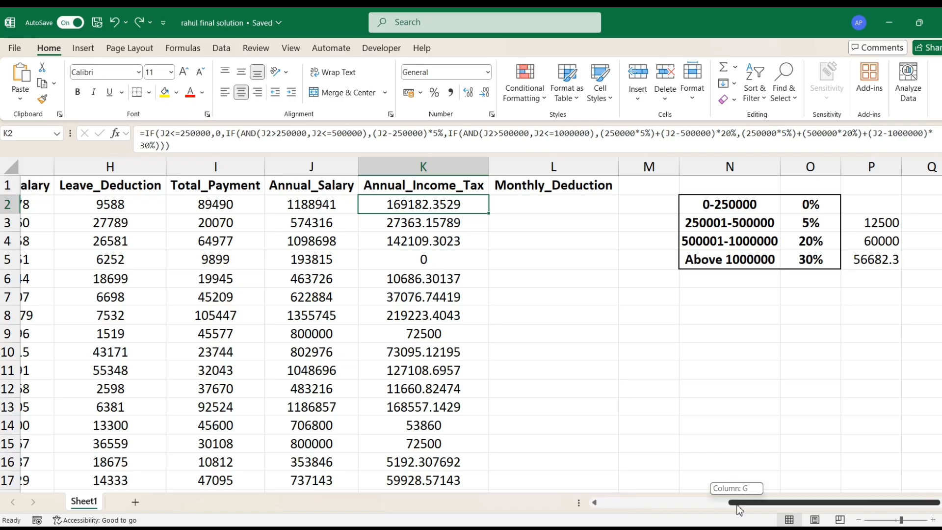
drag(736, 504, 610, 503)
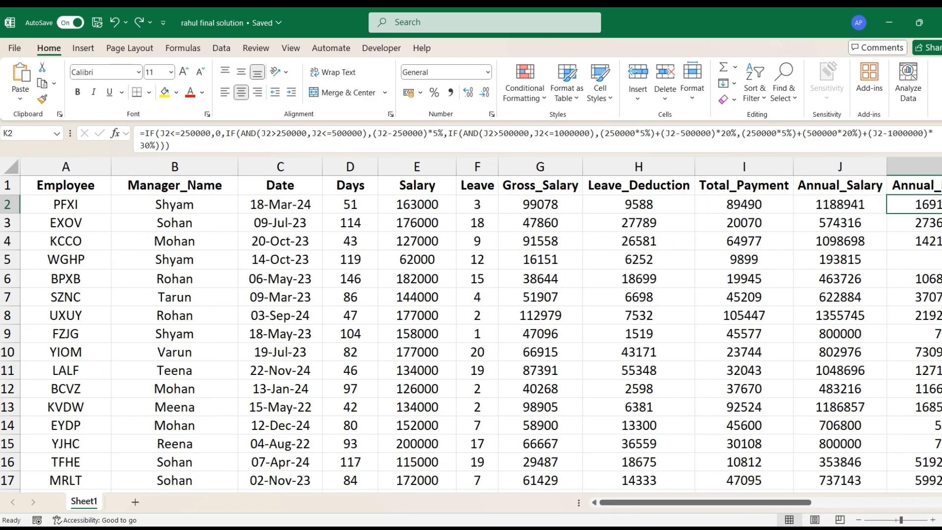
mouse_move(619, 529)
click(620, 471)
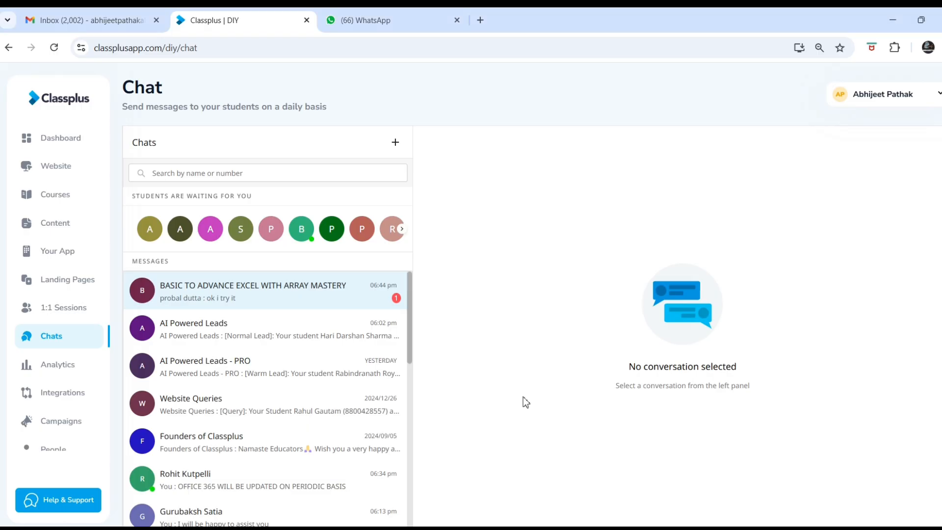
click(439, 21)
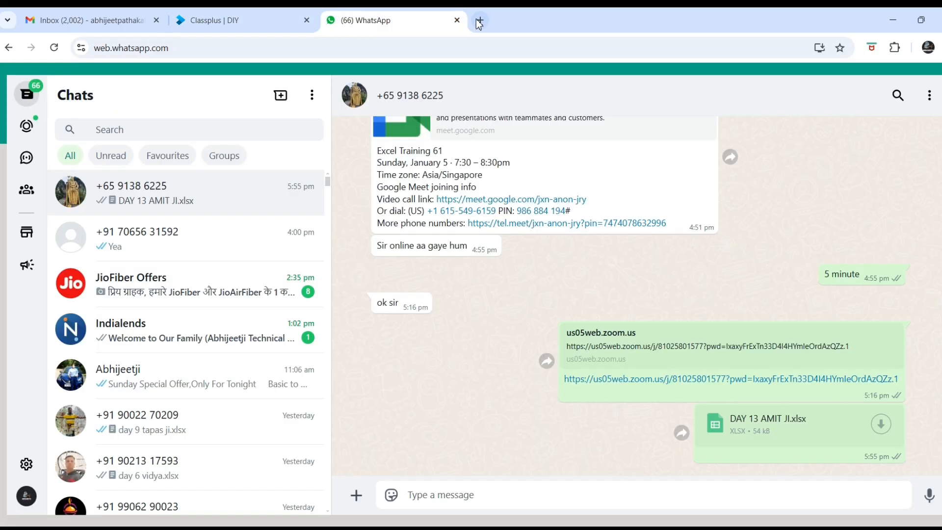
click(480, 20)
text(l)
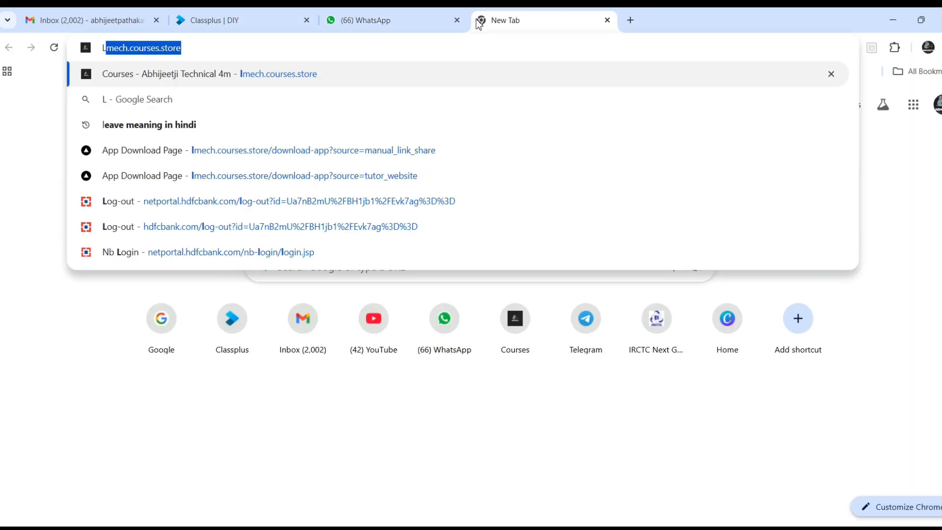
key(Return)
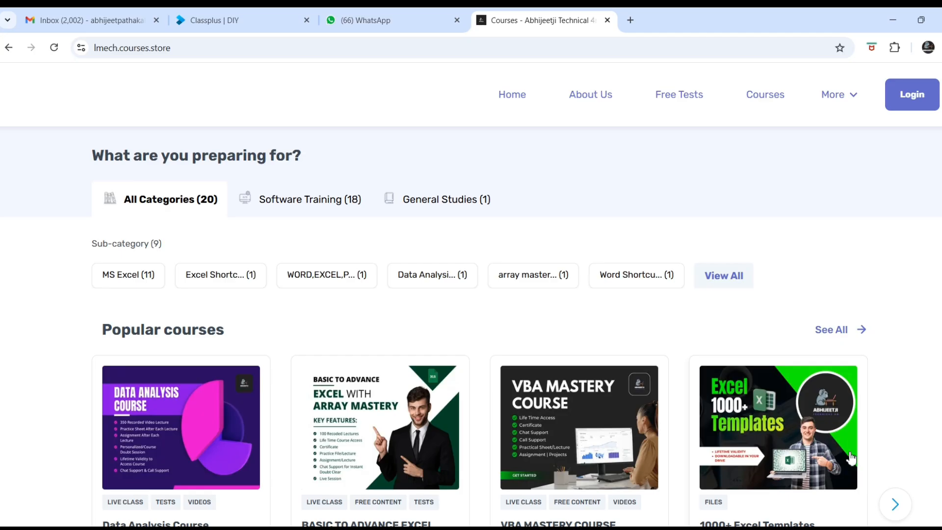
- Browse further through the popular courses on the store page and return to the Excel workbook
click(894, 506)
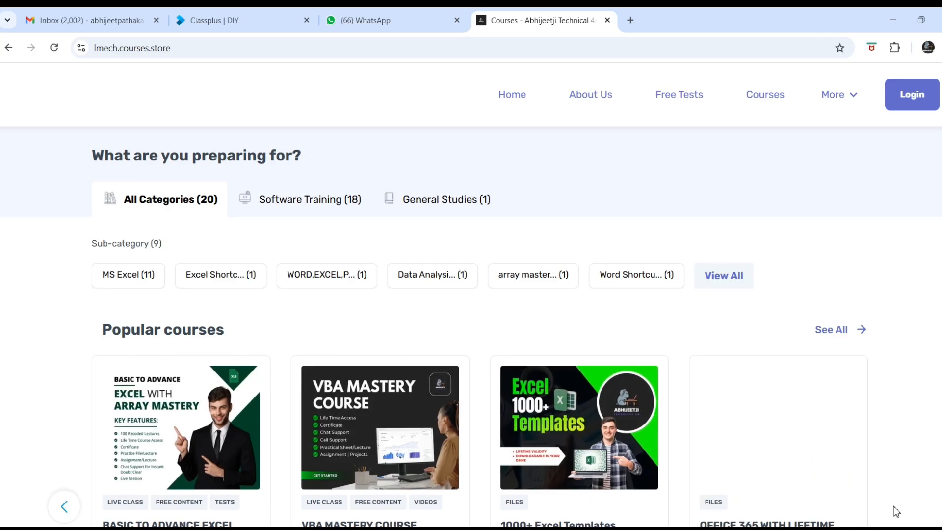
scroll(827, 429, down, 2)
scroll(649, 440, up, 2)
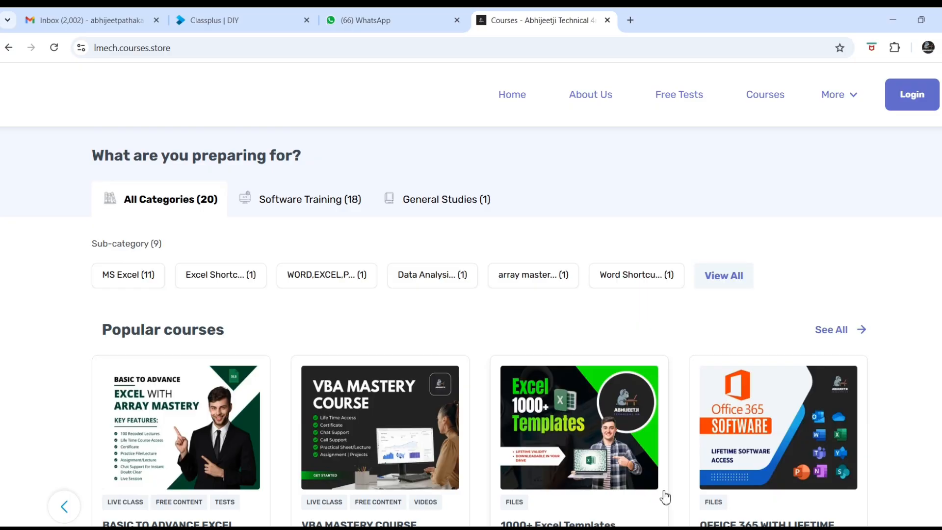
key(alt+Tab)
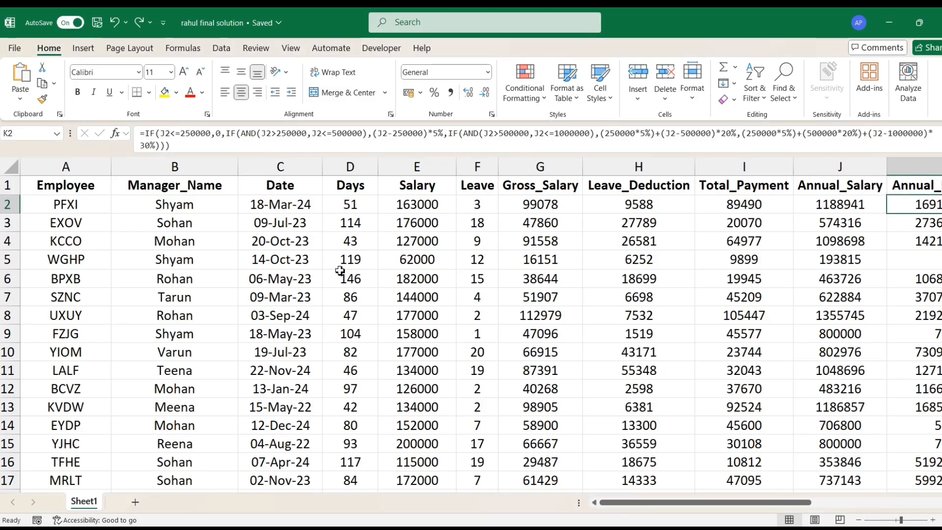